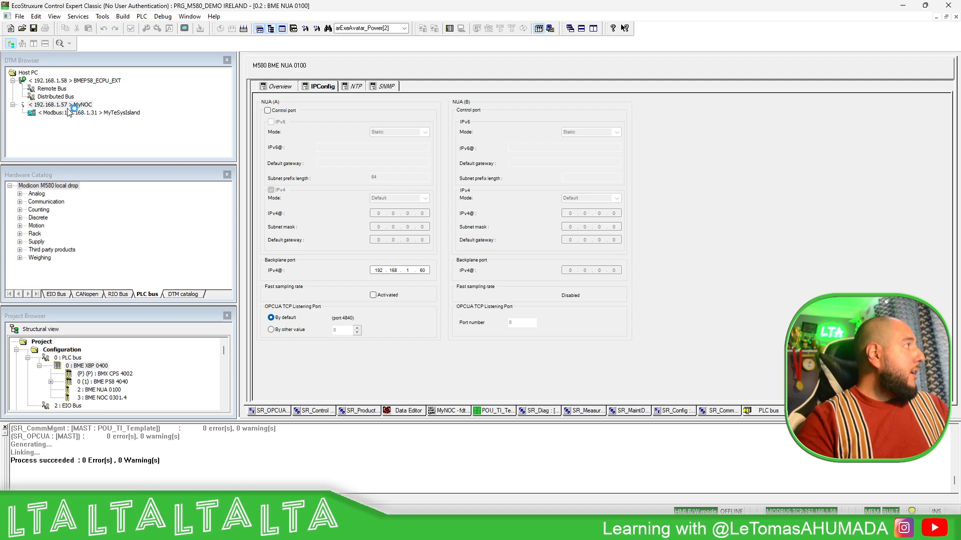
Open the BME XBP 0400 rack and view the BME NUA 0100 module's IP configuration.
{"action": "double_click", "coordinate": [88, 367]}
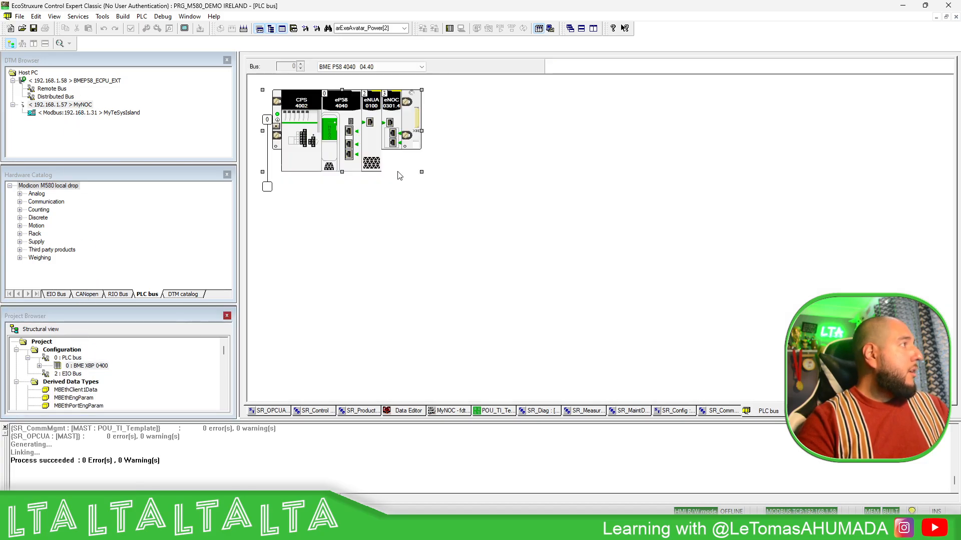
{"action": "left_click", "coordinate": [348, 134]}
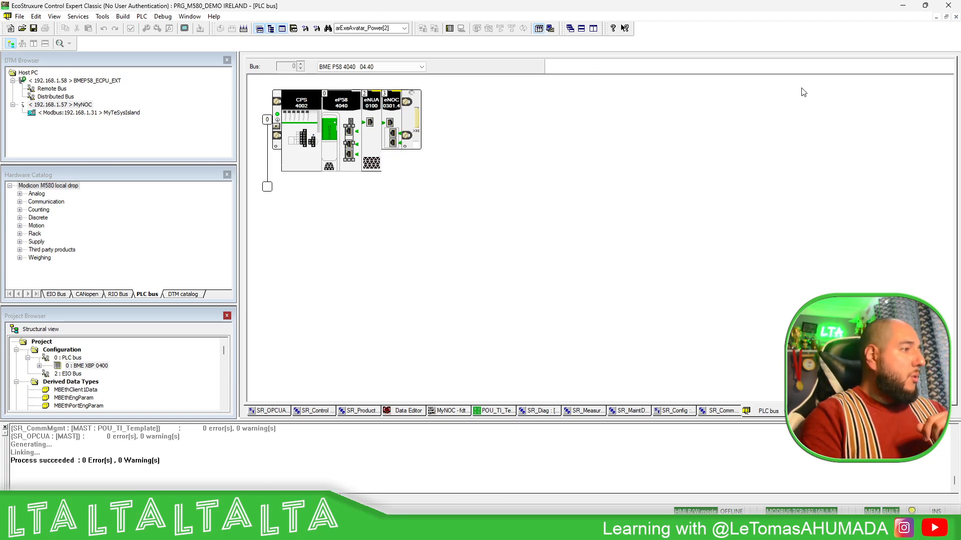
{"action": "double_click", "coordinate": [374, 133]}
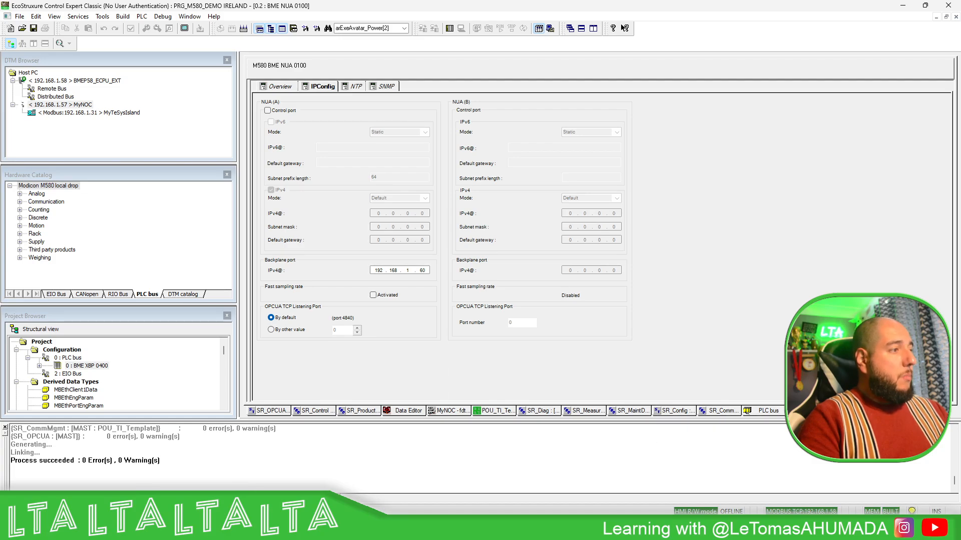
Switch to the browser's BMENUA0100 product page and inspect the module's CTRL port in the enlarged product image.
{"action": "left_click", "coordinate": [659, 528]}
{"action": "scroll", "coordinate": [707, 386], "scroll_direction": "up", "scroll_amount": 5}
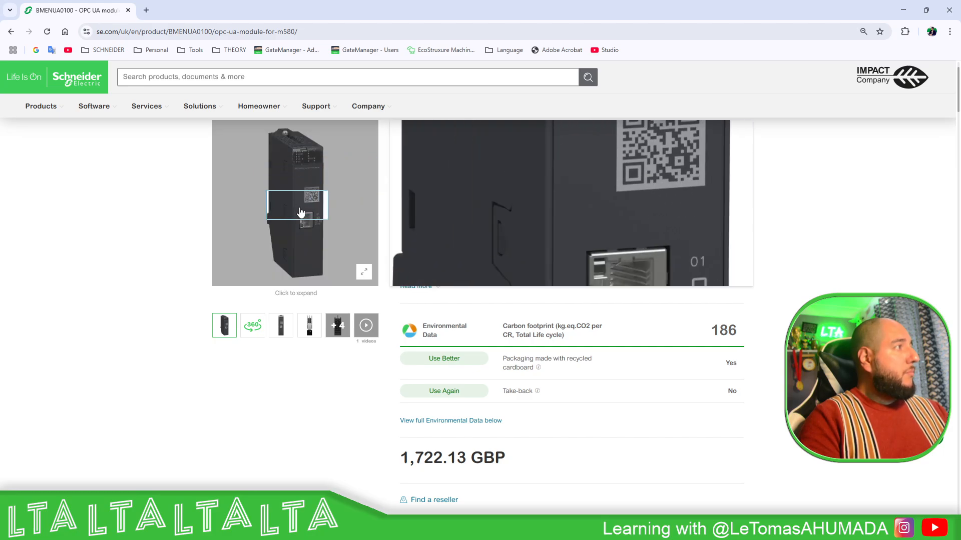
{"action": "left_click", "coordinate": [310, 220]}
{"action": "left_click", "coordinate": [581, 310]}
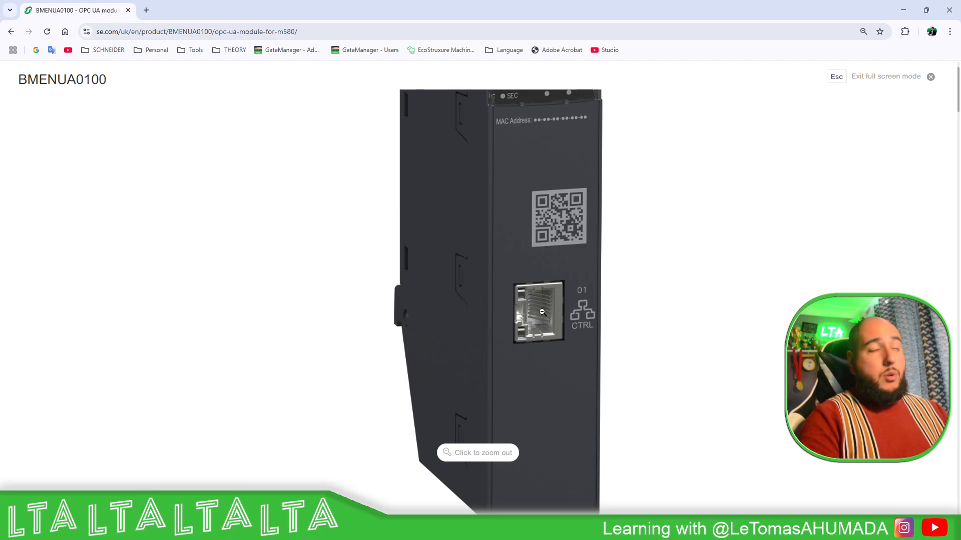
{"action": "left_click", "coordinate": [541, 312]}
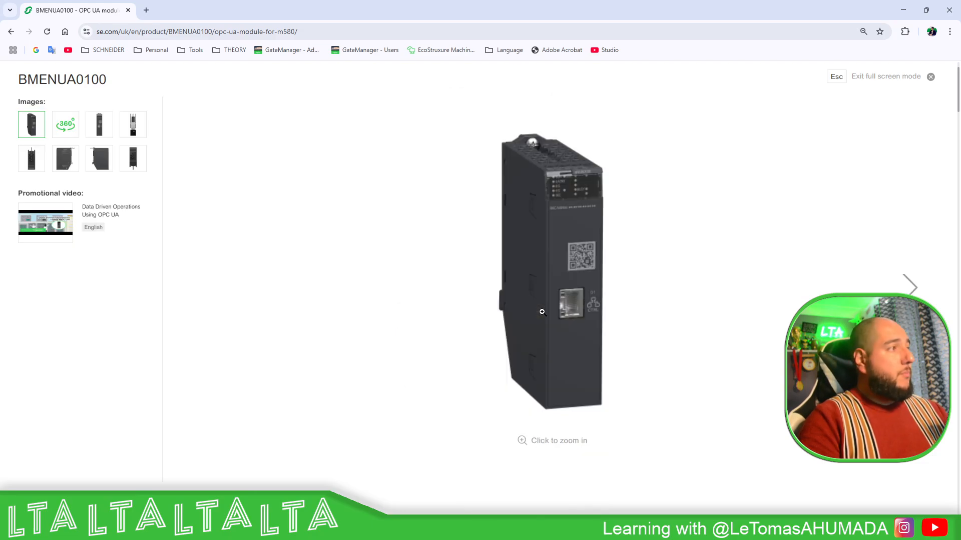
Advance to the rear-view image of the BMENUA0100 and inspect its backplane connectors at higher magnification.
{"action": "left_click", "coordinate": [912, 288]}
{"action": "left_click", "coordinate": [911, 288]}
{"action": "left_click", "coordinate": [911, 288]}
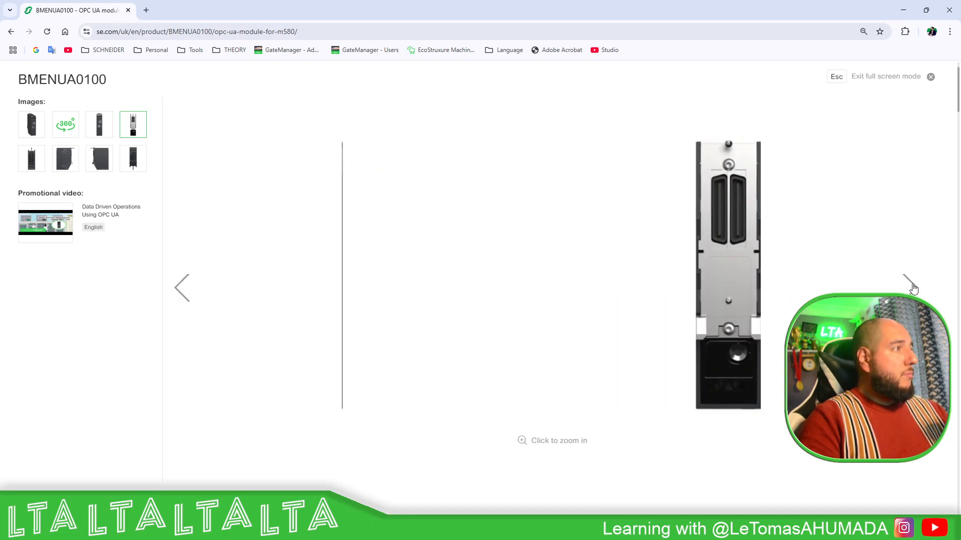
{"action": "left_click", "coordinate": [551, 357]}
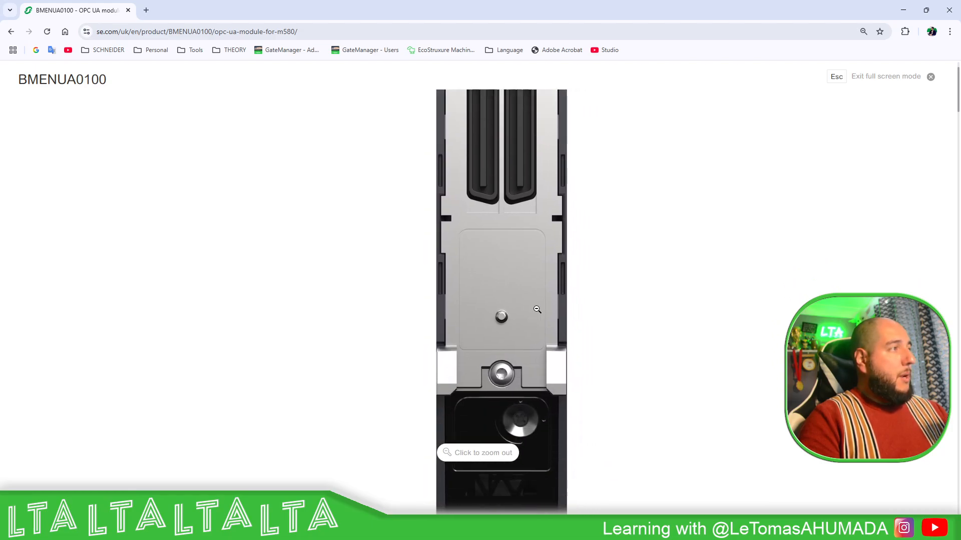
{"action": "left_click", "coordinate": [627, 333]}
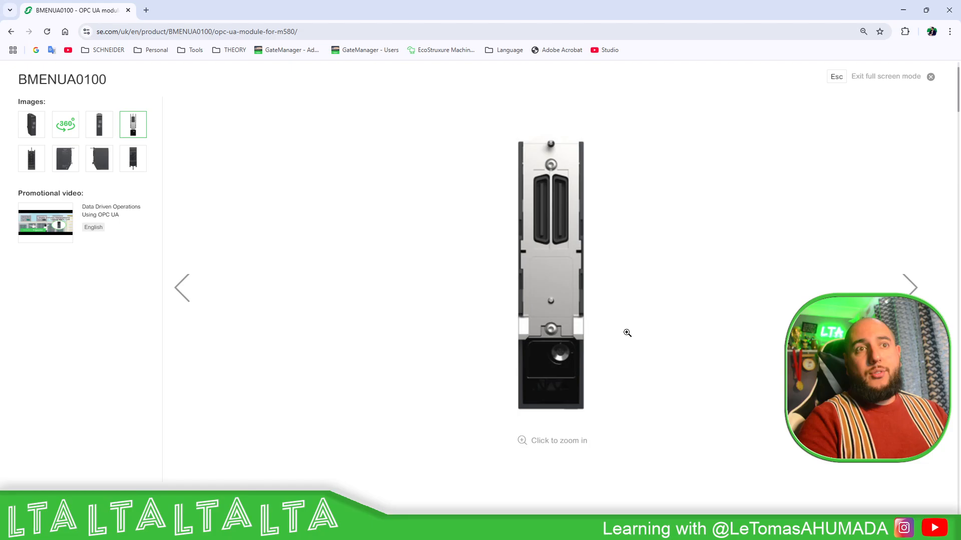
{"action": "left_click", "coordinate": [147, 10]}
{"action": "type", "text": "192.168.1.60"}
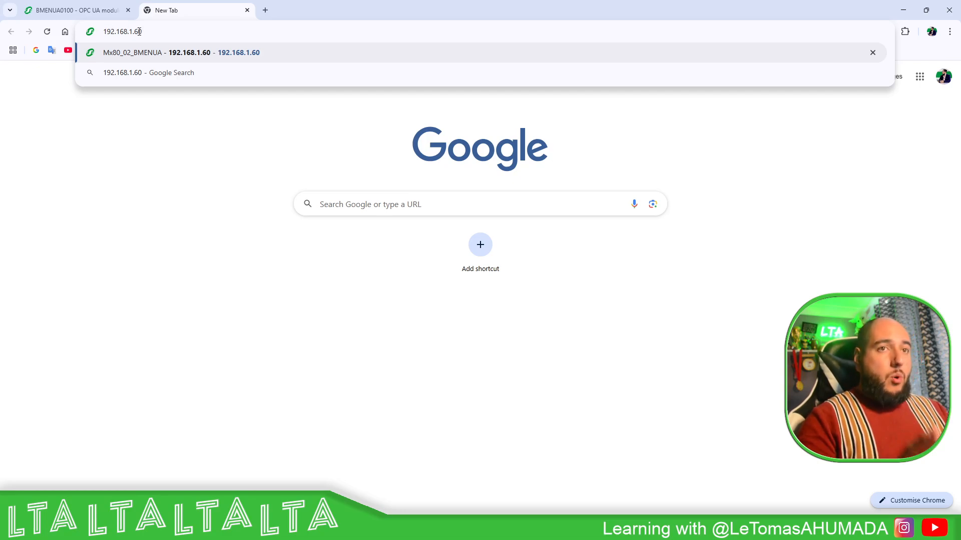
{"action": "type", "text": "https"}
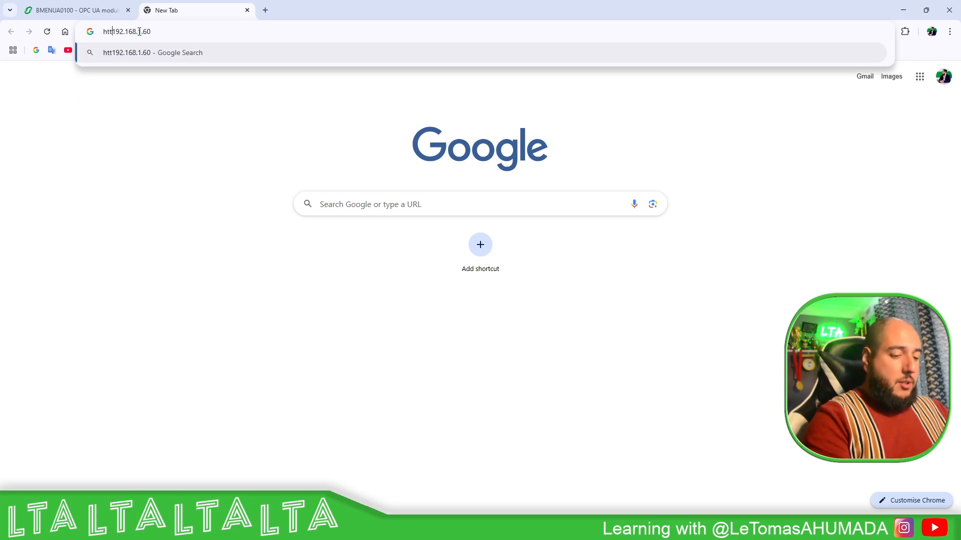
{"action": "type", "text": "://"}
{"action": "key", "text": "Return"}
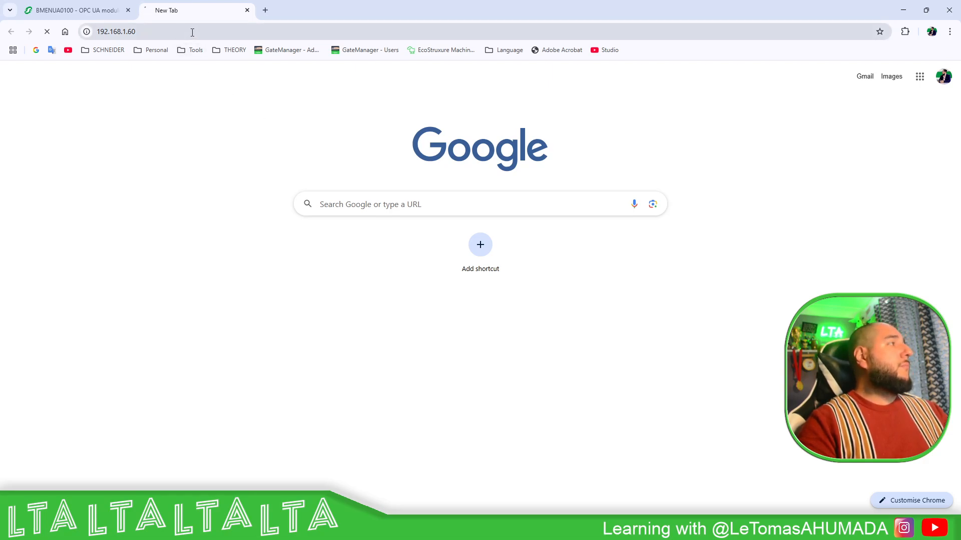
{"action": "key", "text": "alt+Tab"}
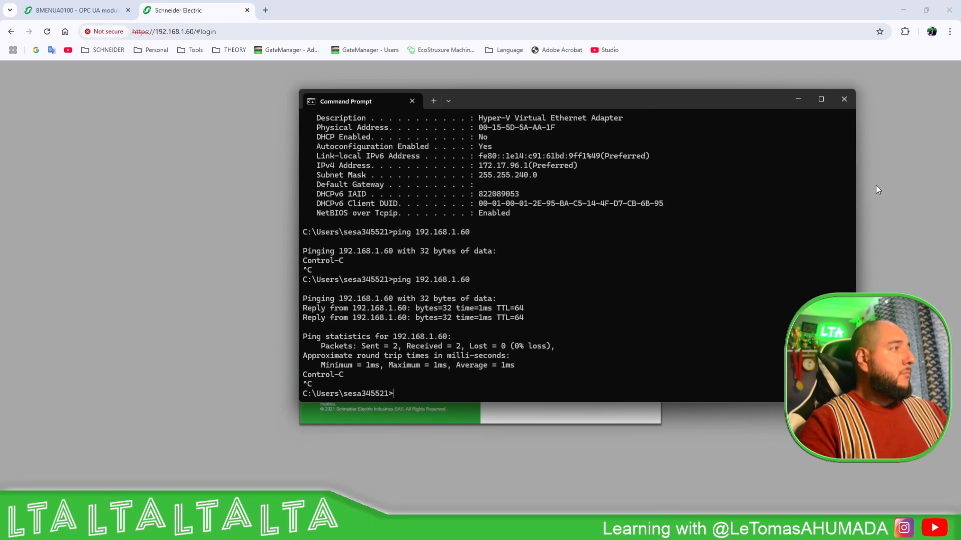
{"action": "left_click", "coordinate": [843, 100]}
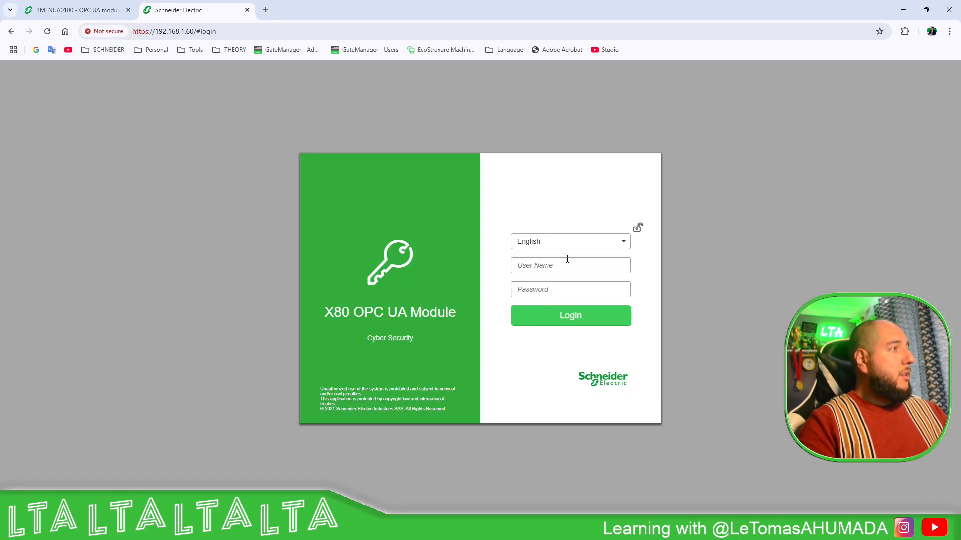
Log in to the X80 OPC UA Module web page as installer with the account password.
{"action": "left_click", "coordinate": [589, 268]}
{"action": "left_click", "coordinate": [672, 266]}
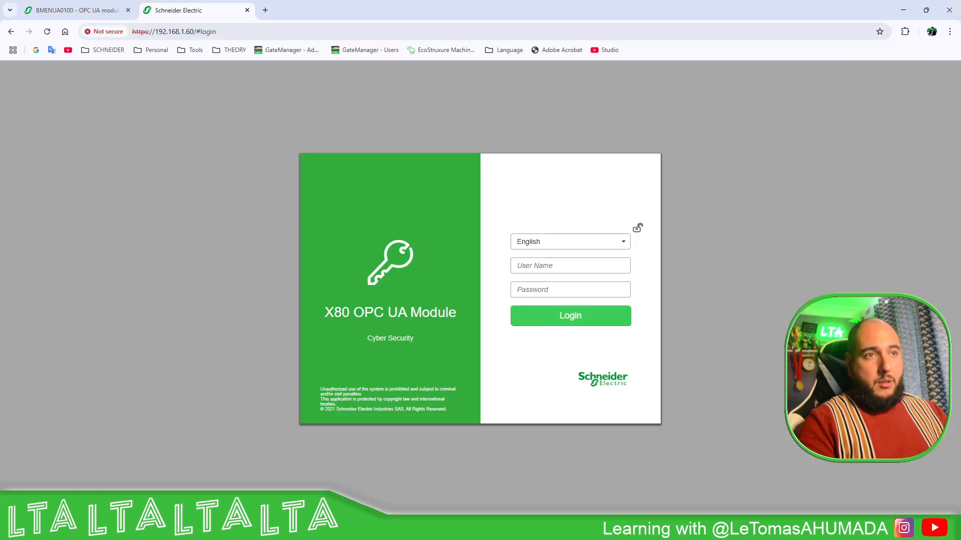
{"action": "left_click", "coordinate": [552, 263]}
{"action": "type", "text": "installer"}
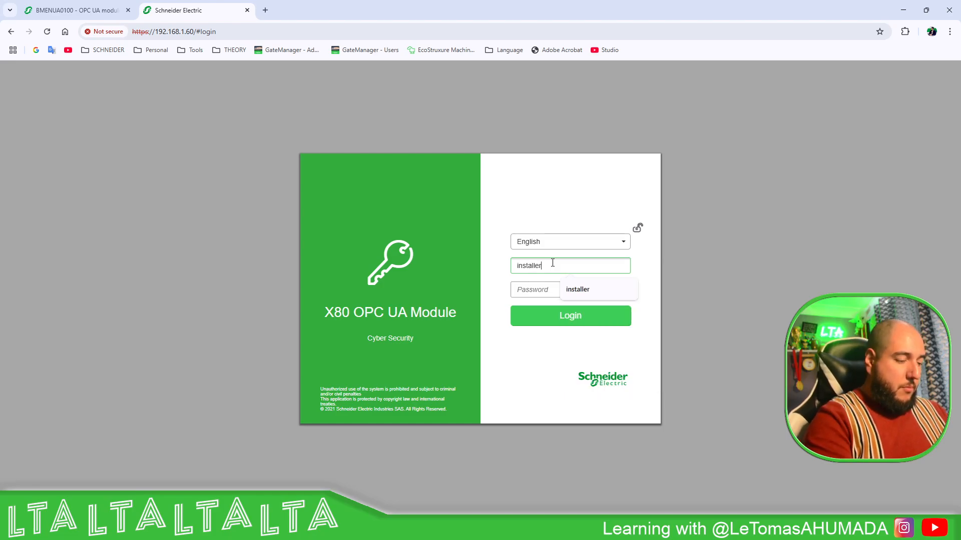
{"action": "key", "text": "Tab"}
{"action": "type", "text": "in"}
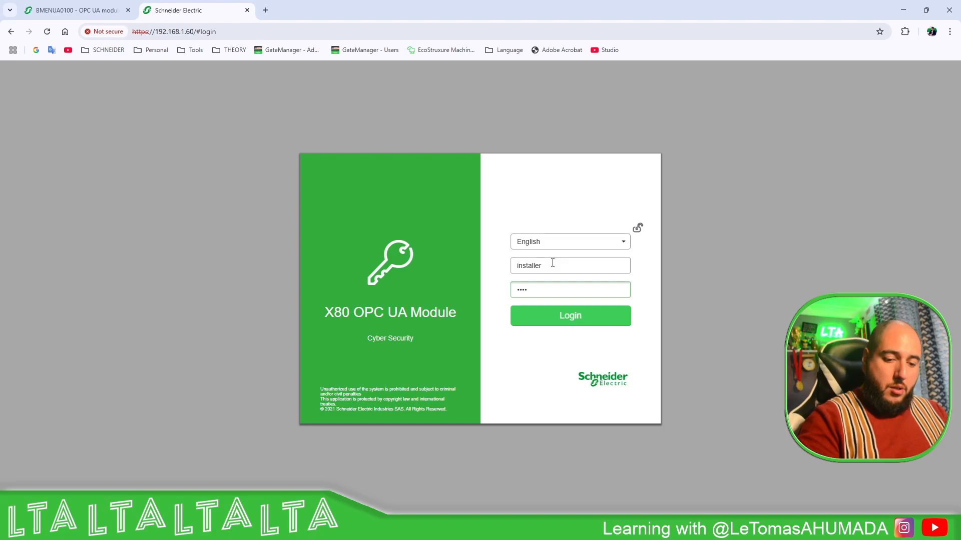
{"action": "key", "text": "Return"}
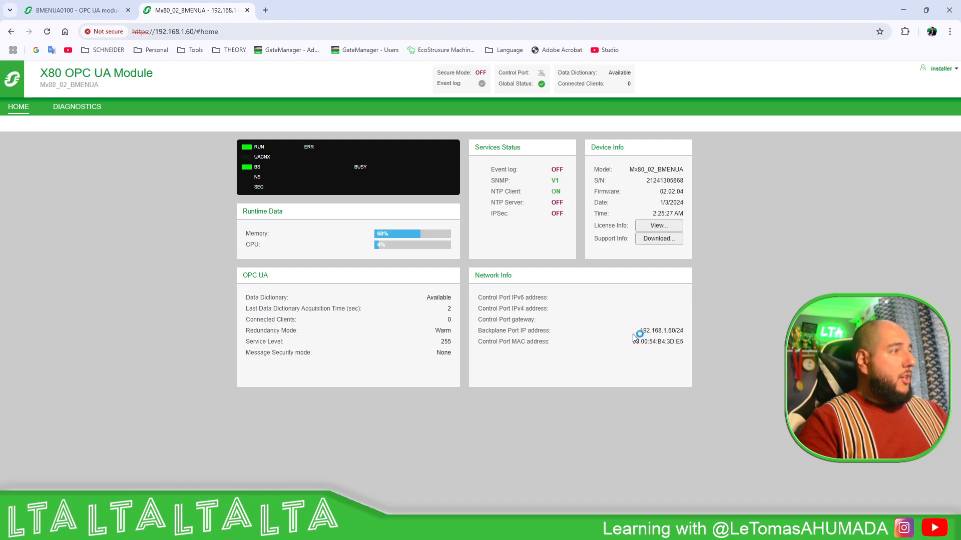
Review the OPC UA and PLC diagnostics and the account options, and return to the module's home page.
{"action": "left_click", "coordinate": [78, 109]}
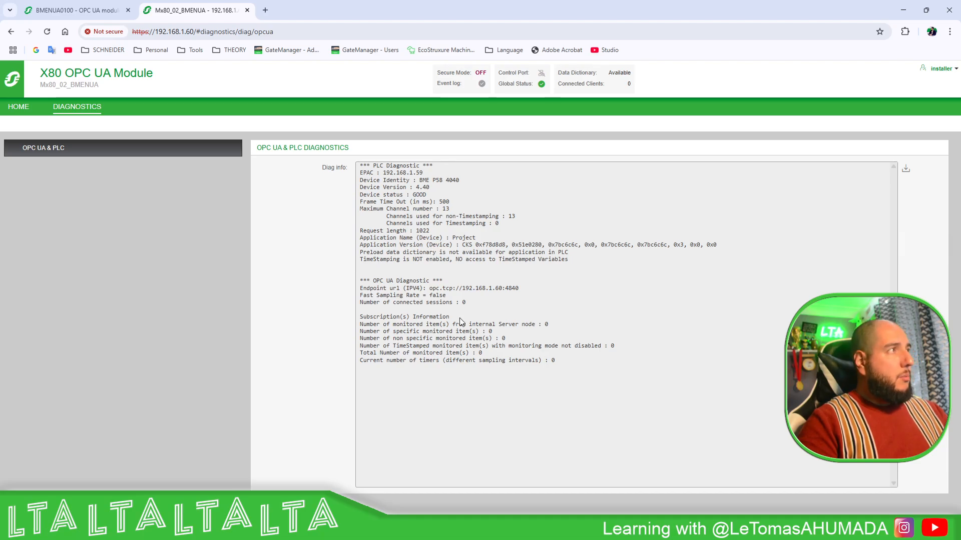
{"action": "left_click", "coordinate": [953, 70]}
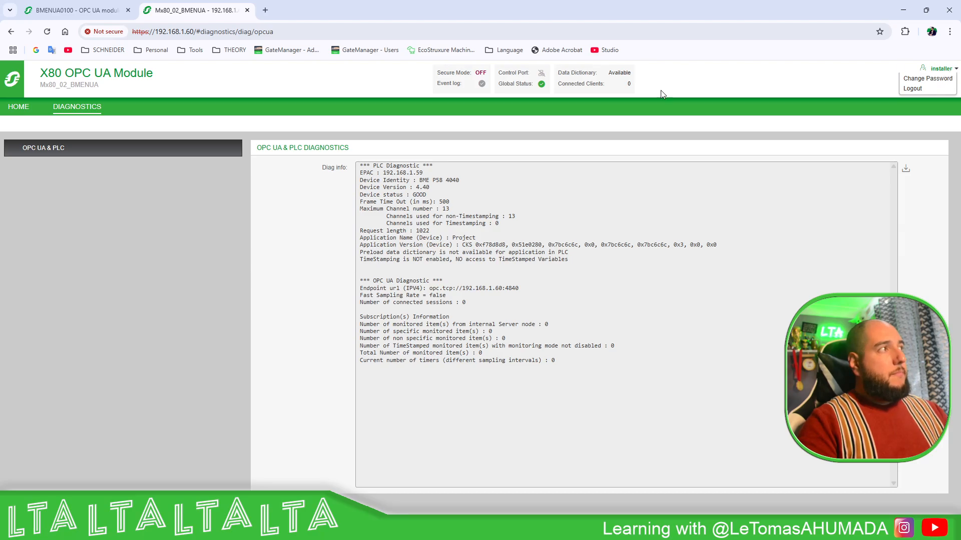
{"action": "left_click", "coordinate": [652, 115]}
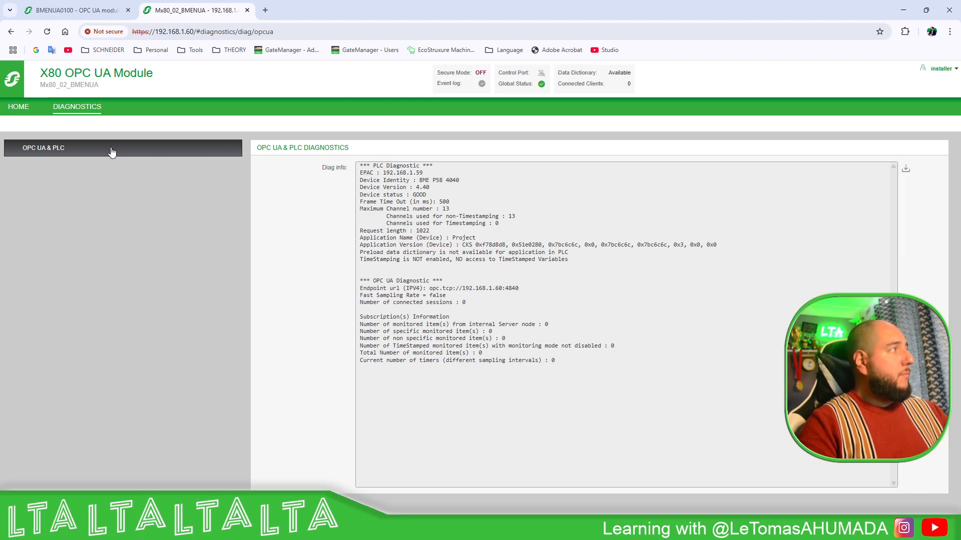
{"action": "left_click", "coordinate": [19, 107]}
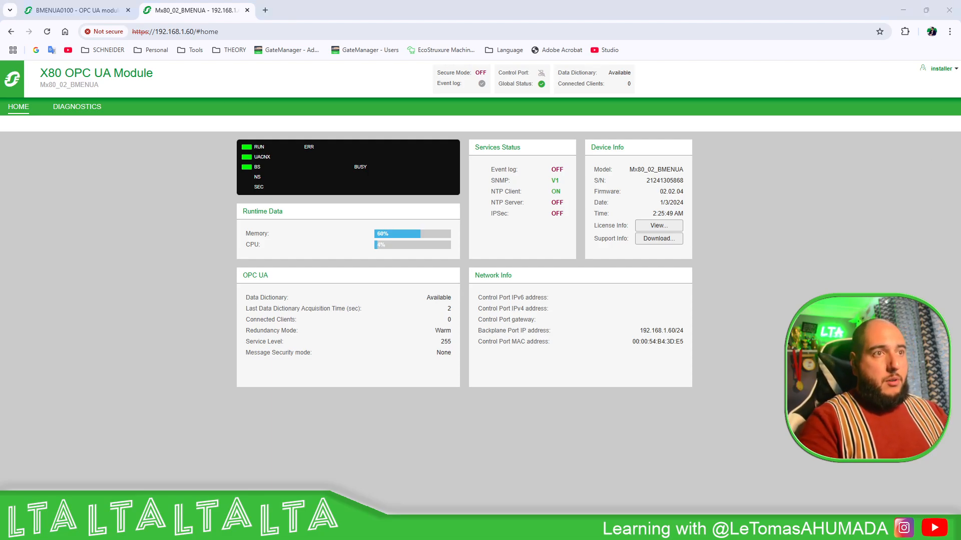
Switch to UaExpert and add the bmenua-server endpoint without security found under opc.tcp://192.168.1.60:4840.
{"action": "key", "text": "alt+Tab"}
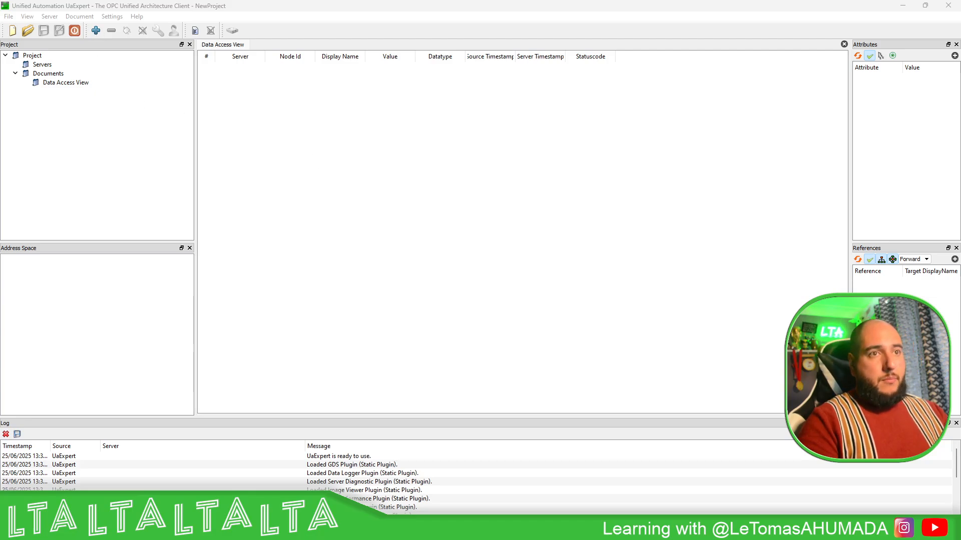
{"action": "left_click", "coordinate": [96, 31]}
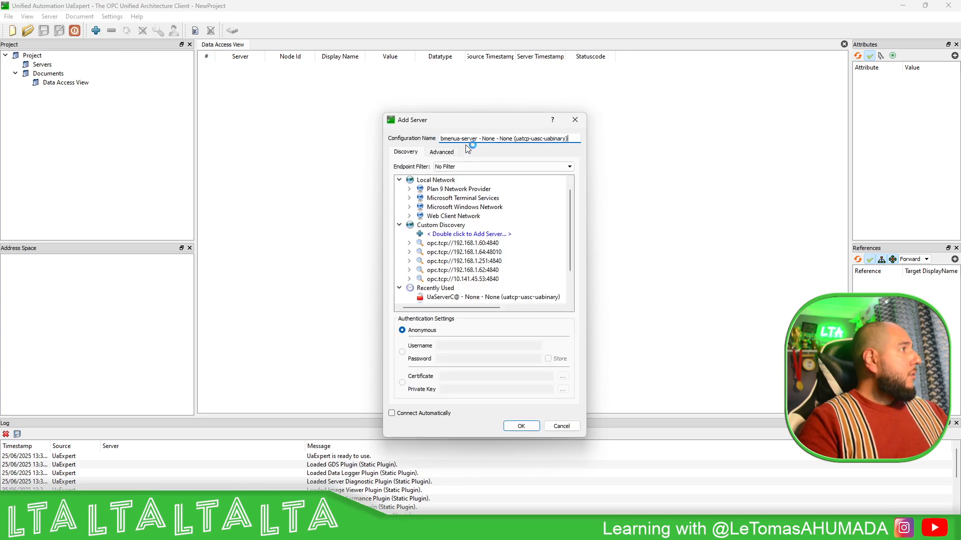
{"action": "left_click", "coordinate": [409, 244]}
{"action": "left_click", "coordinate": [419, 252]}
{"action": "left_click", "coordinate": [472, 260]}
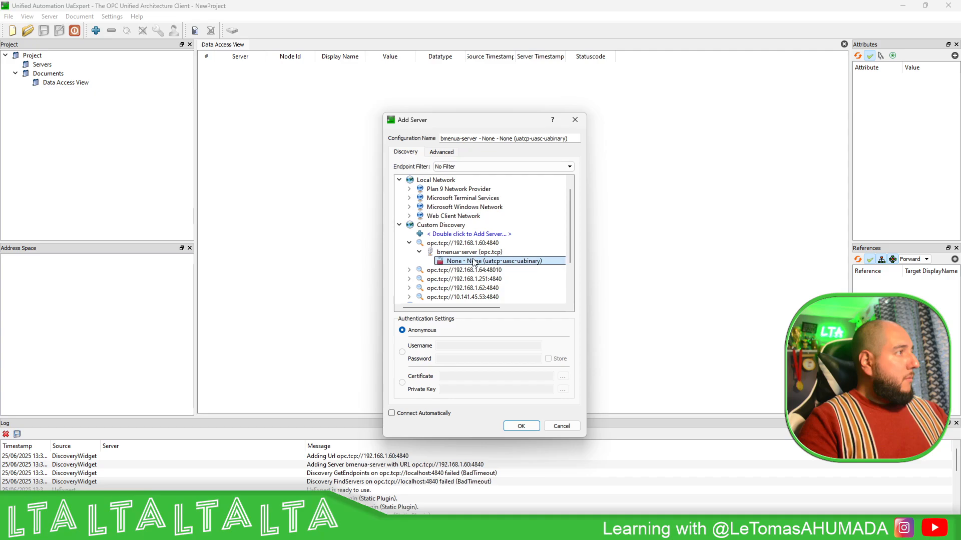
{"action": "double_click", "coordinate": [472, 262]}
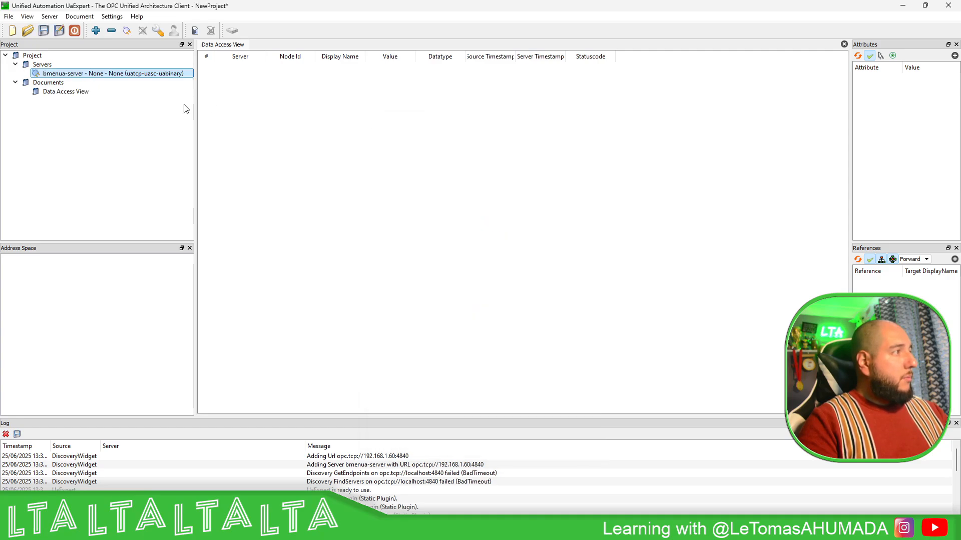
Connect to bmenua-server and add iCounter, xEnable and xReset from ePAC:Project to the Data Access View.
{"action": "left_click", "coordinate": [128, 30]}
{"action": "left_click", "coordinate": [15, 305]}
{"action": "left_click", "coordinate": [40, 333]}
{"action": "left_click", "coordinate": [55, 342]}
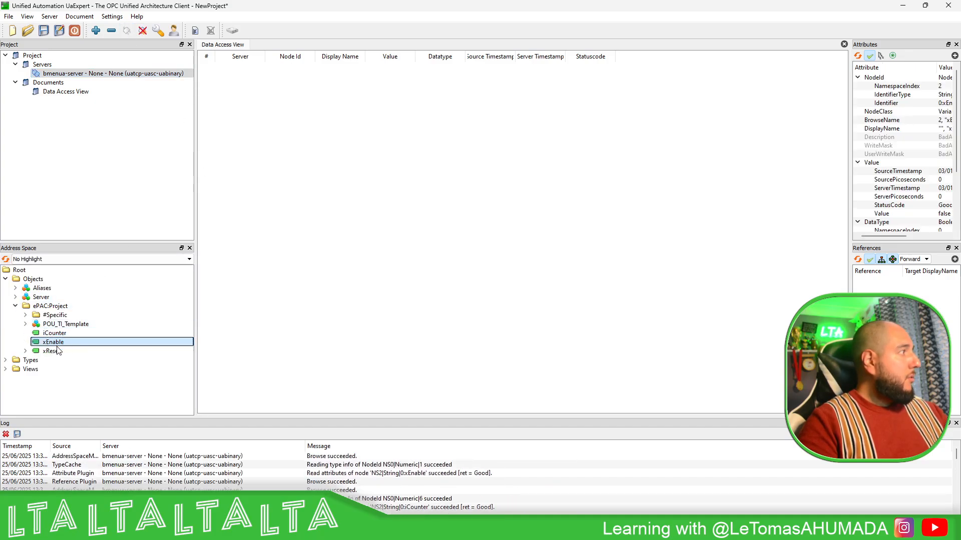
{"action": "left_click", "coordinate": [59, 351], "text": "ctrl"}
{"action": "left_click", "coordinate": [64, 333], "text": "ctrl"}
{"action": "left_click_drag", "start_coordinate": [64, 338], "coordinate": [350, 171]}
Test the counter by setting xEnable to true and back to false in the Data Access View.
{"action": "left_click", "coordinate": [372, 66]}
{"action": "double_click", "coordinate": [375, 72]}
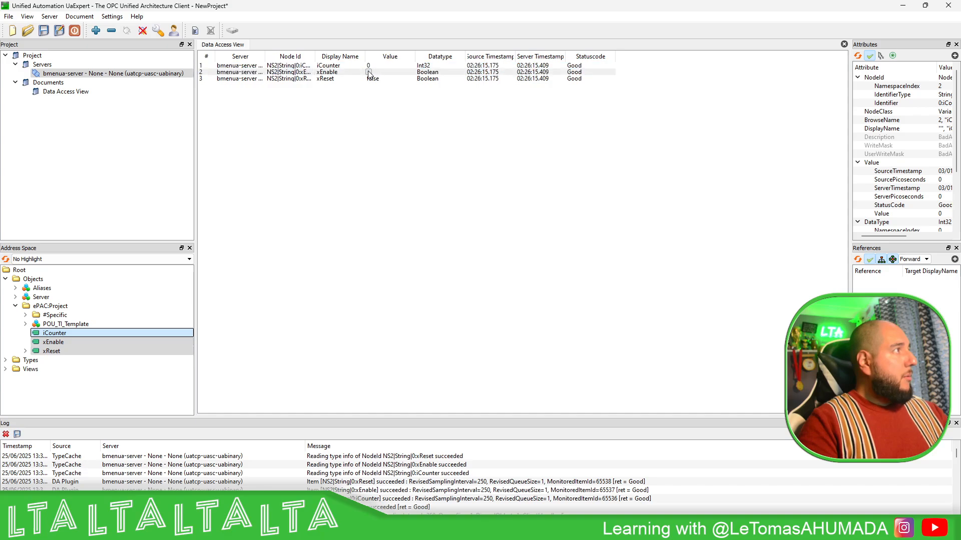
{"action": "left_click", "coordinate": [369, 73]}
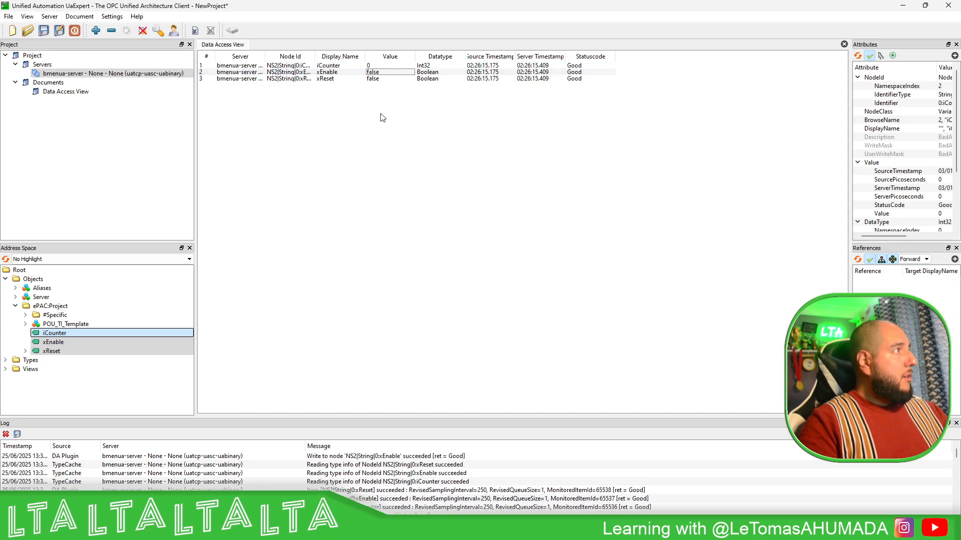
{"action": "double_click", "coordinate": [373, 74]}
{"action": "left_click", "coordinate": [371, 73]}
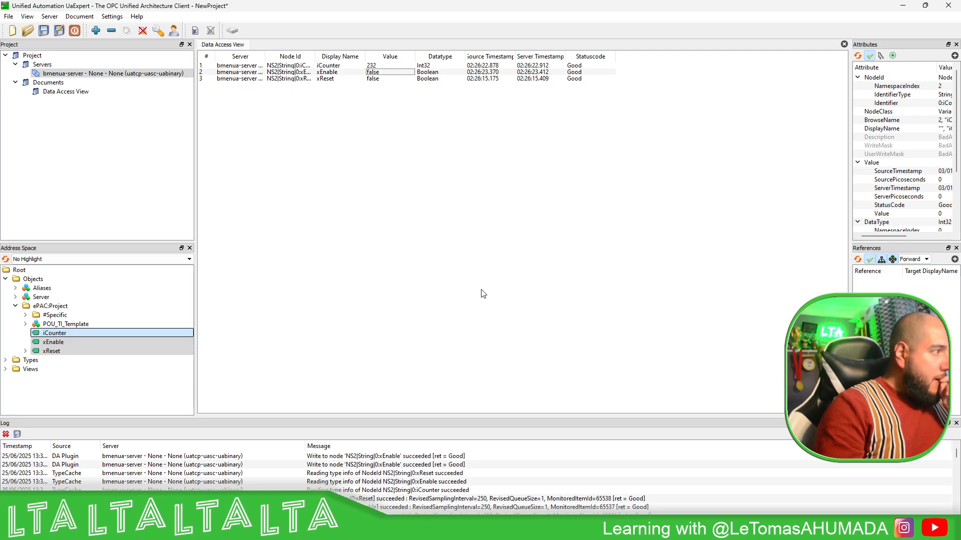
Switch to EcoStruxure Automation Device Maintenance and dispose of the BMEP584040 and BME NUA 0100 devices.
{"action": "left_click", "coordinate": [658, 528]}
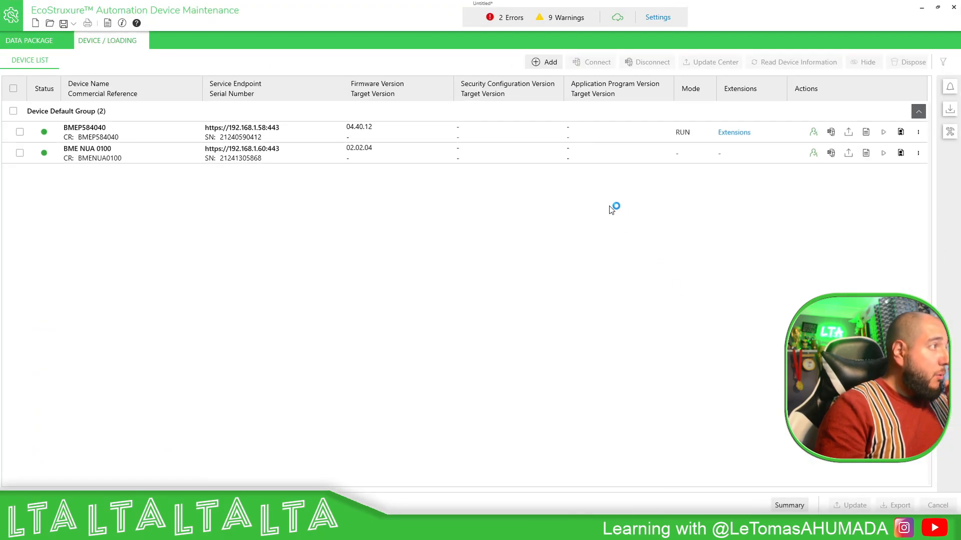
{"action": "left_click", "coordinate": [20, 132]}
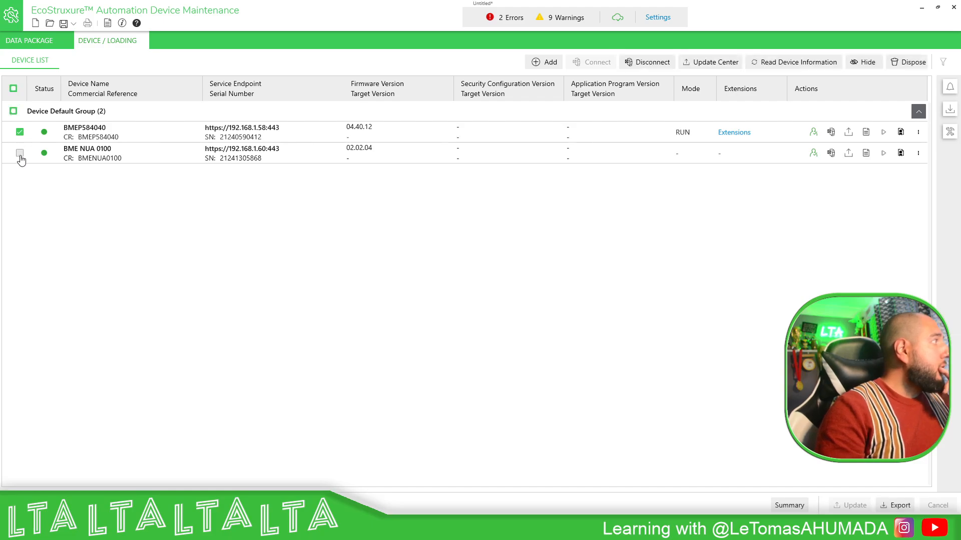
{"action": "left_click", "coordinate": [20, 153]}
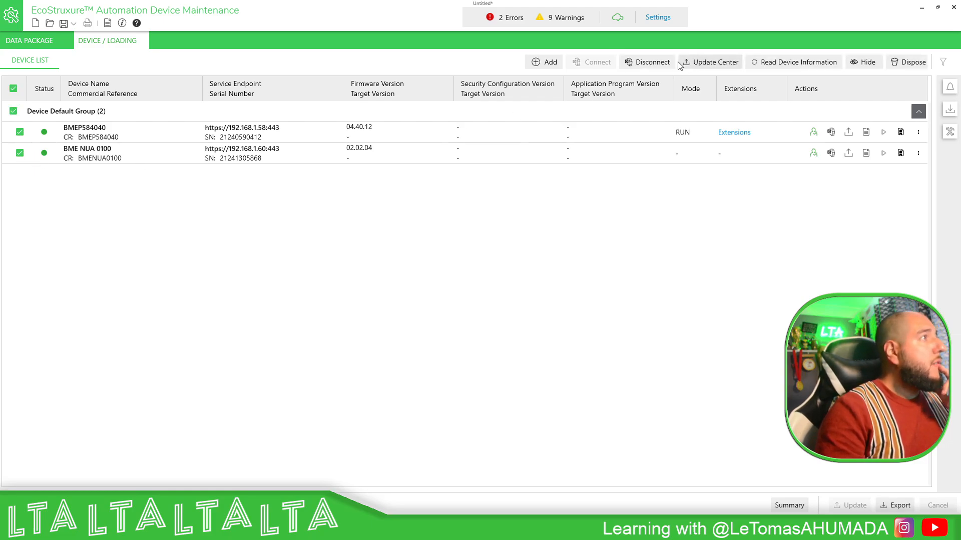
{"action": "left_click", "coordinate": [907, 62]}
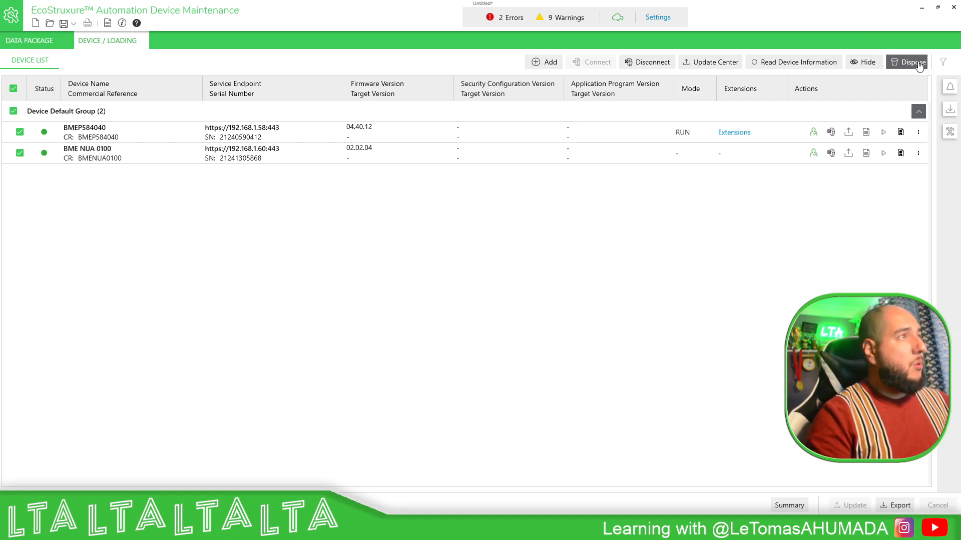
{"action": "left_click", "coordinate": [562, 301]}
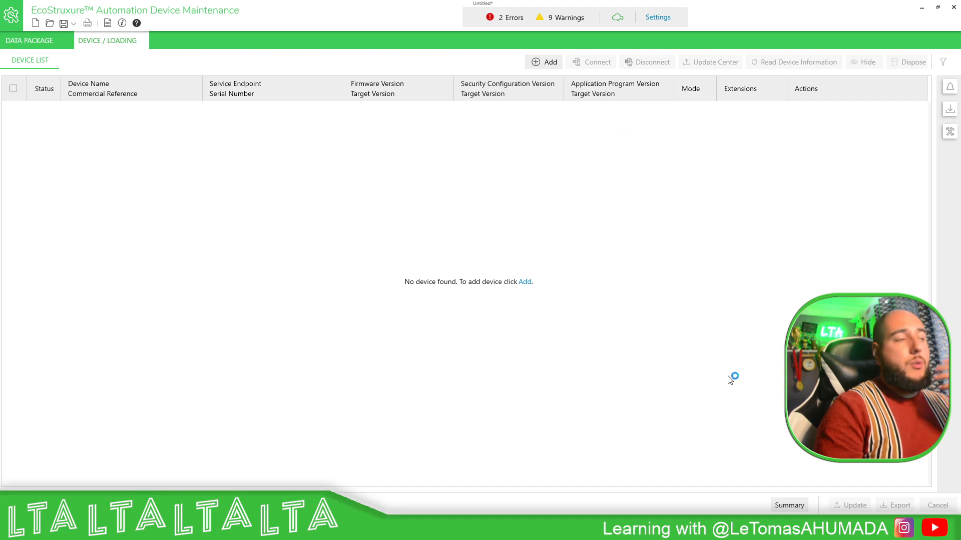
Look up the latest firmware on the BMENUA0100 product page in the browser and return to EcoStruxure Automation Device Maintenance.
{"action": "left_click", "coordinate": [674, 528]}
{"action": "left_click", "coordinate": [123, 10]}
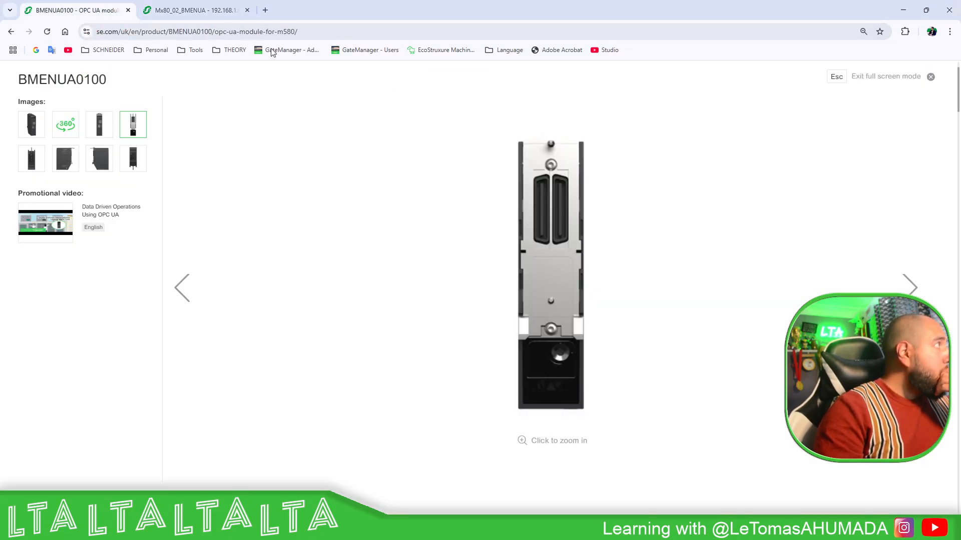
{"action": "left_click", "coordinate": [929, 80]}
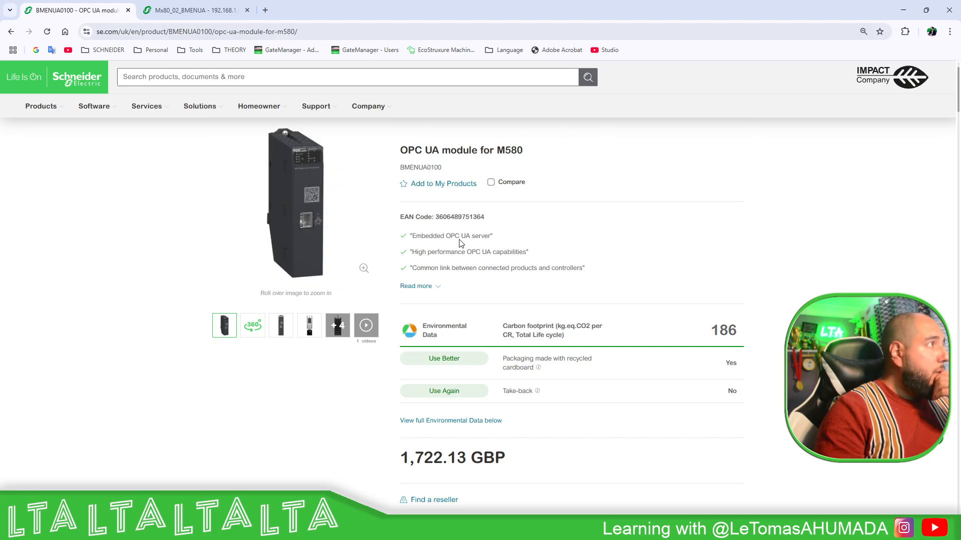
{"action": "scroll", "coordinate": [570, 242], "scroll_direction": "down", "scroll_amount": 15}
{"action": "scroll", "coordinate": [641, 244], "scroll_direction": "up", "scroll_amount": 6}
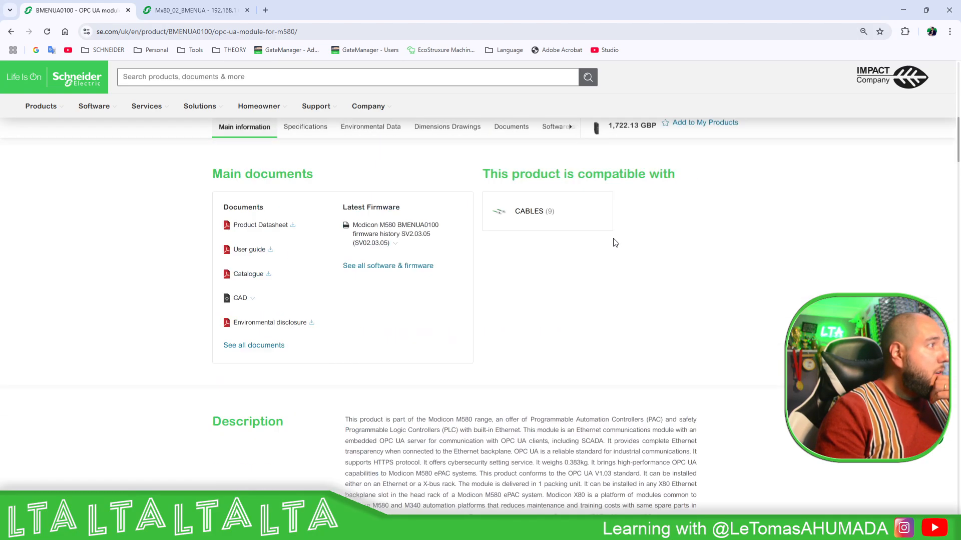
{"action": "left_click", "coordinate": [903, 10]}
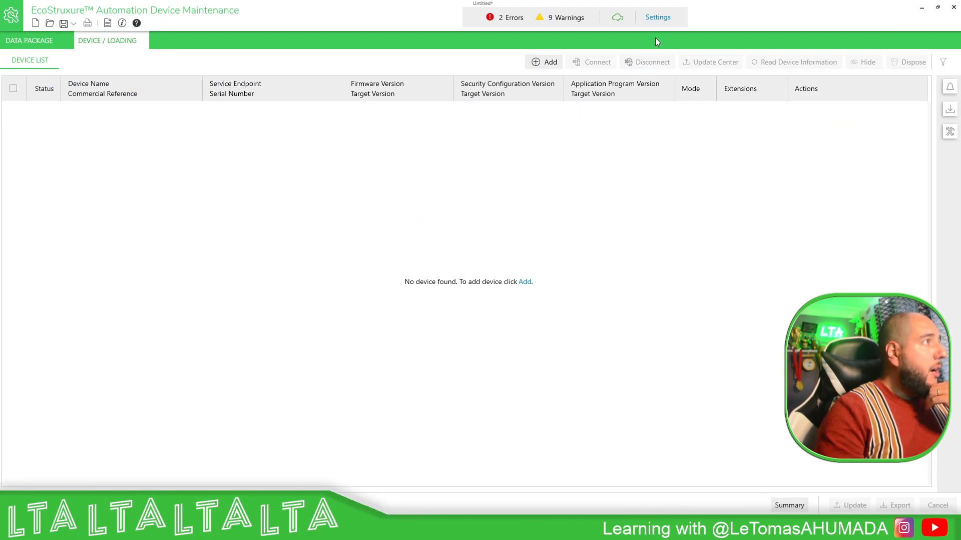
Check the local and remote firmware repository locations in the Package Settings, leaving them as they are.
{"action": "left_click", "coordinate": [657, 18]}
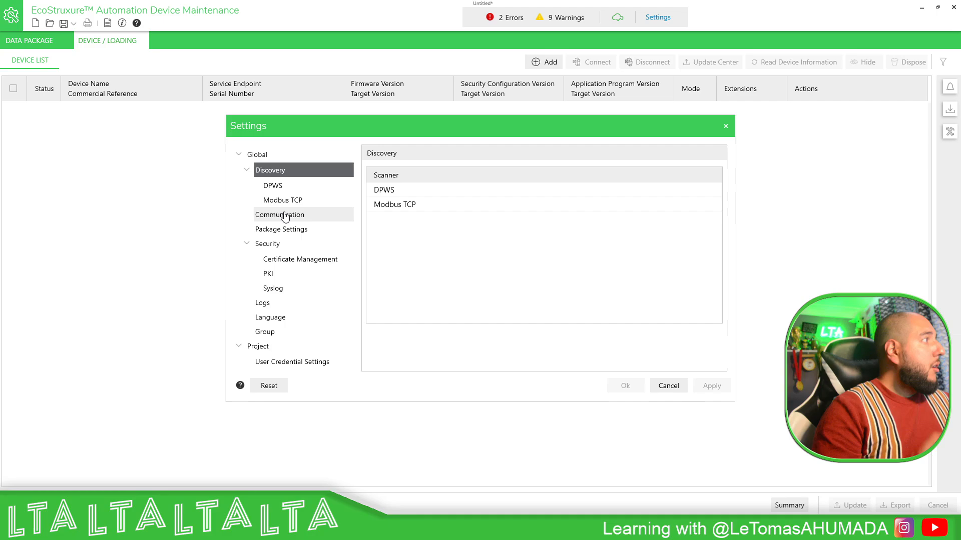
{"action": "left_click", "coordinate": [283, 215]}
{"action": "left_click", "coordinate": [300, 229]}
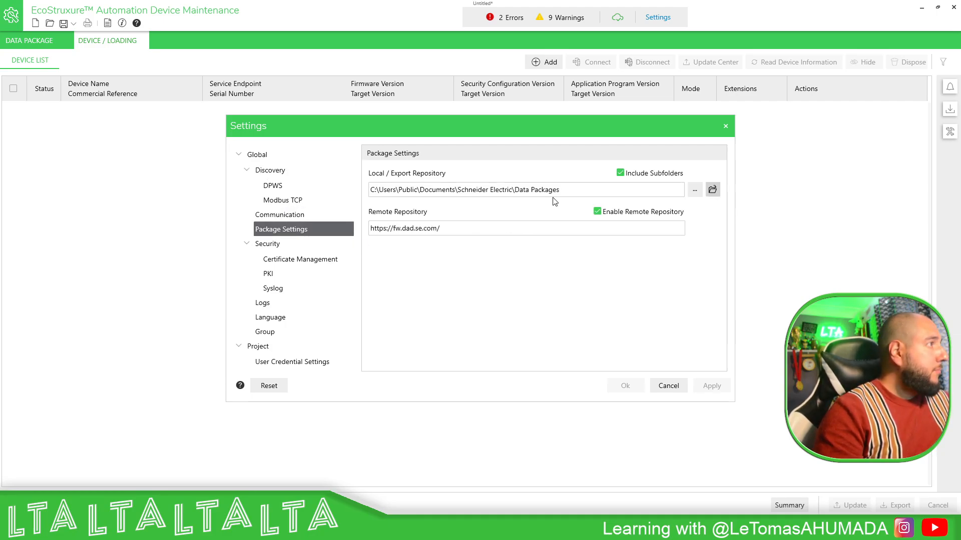
{"action": "left_click_drag", "start_coordinate": [574, 191], "coordinate": [363, 195]}
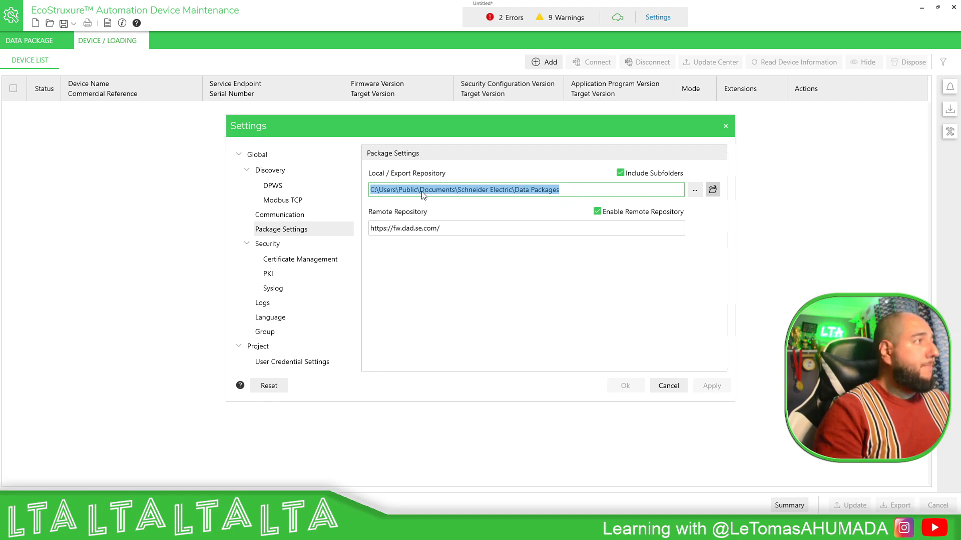
{"action": "left_click", "coordinate": [725, 126]}
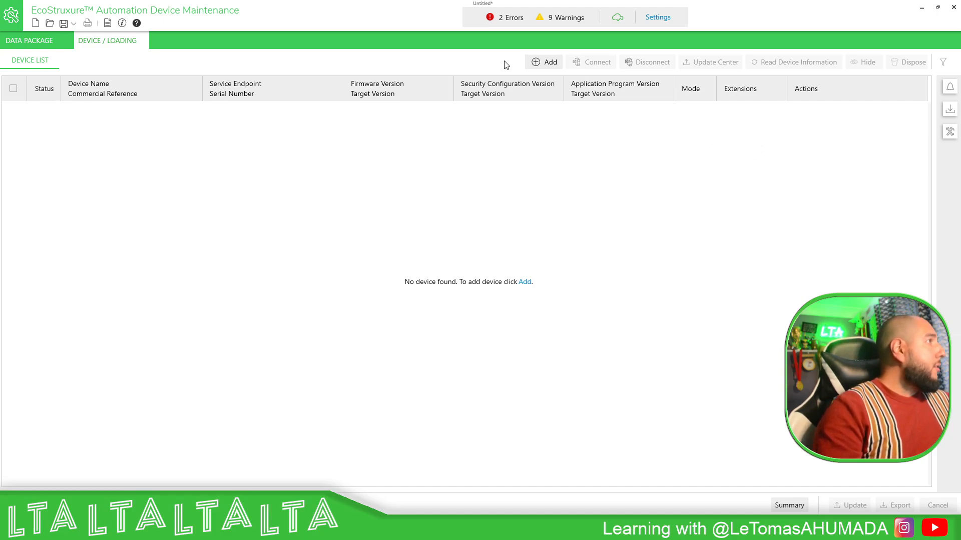
{"action": "left_click", "coordinate": [543, 62]}
{"action": "key", "text": "Escape"}
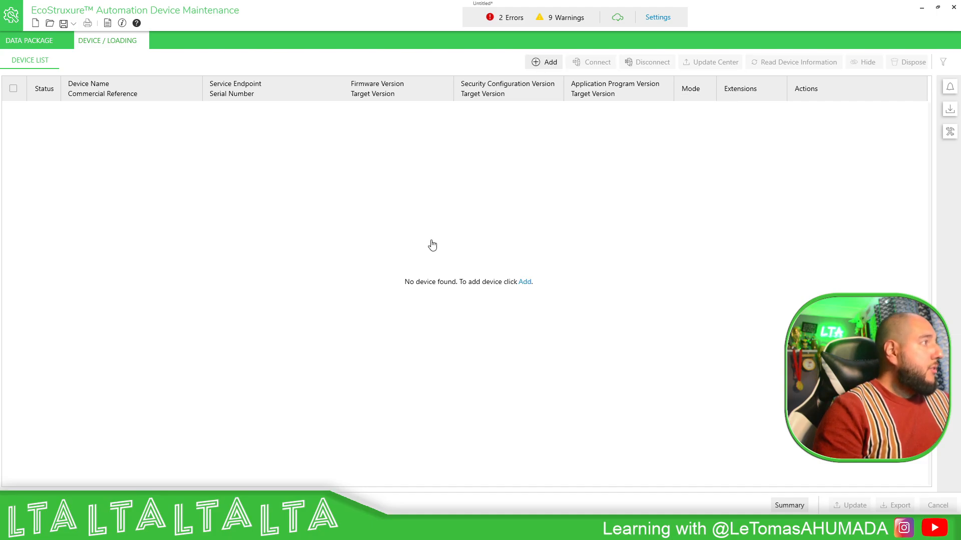
{"action": "left_click", "coordinate": [726, 108]}
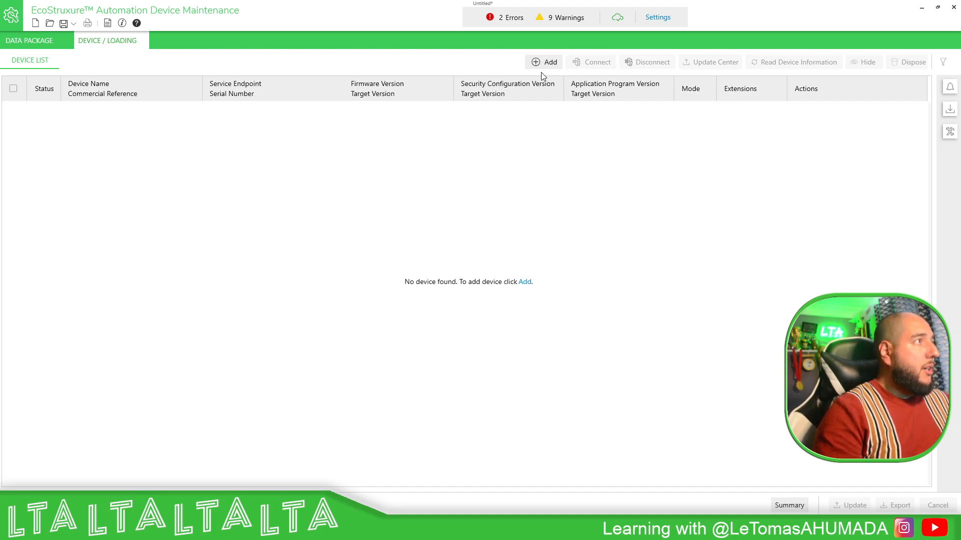
Add a device manually with commercial reference BMENUA0100 and IP address 192.168.1.60 over a secure HTTP/HTTPS connection.
{"action": "left_click", "coordinate": [544, 62]}
{"action": "left_click", "coordinate": [377, 215]}
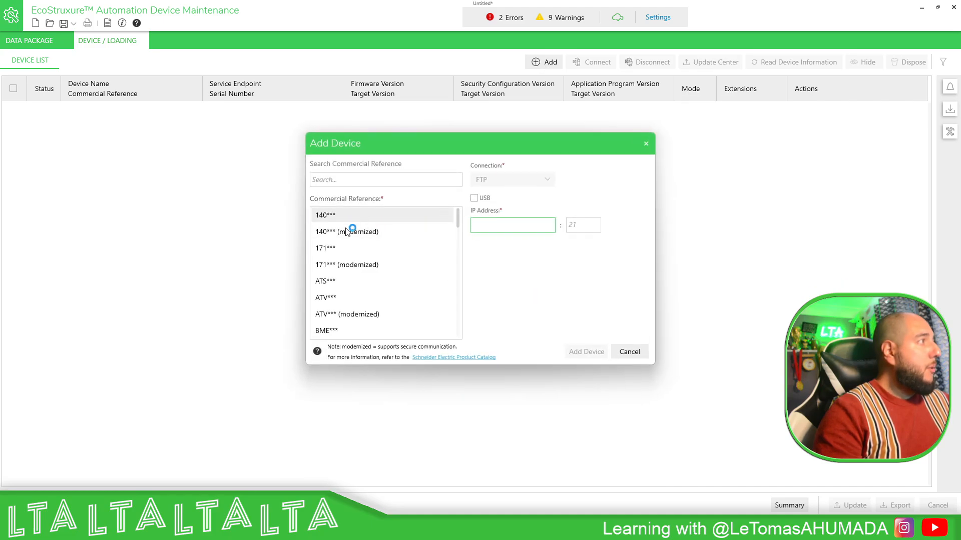
{"action": "scroll", "coordinate": [381, 258], "scroll_direction": "down", "scroll_amount": 4}
{"action": "left_click", "coordinate": [351, 284]}
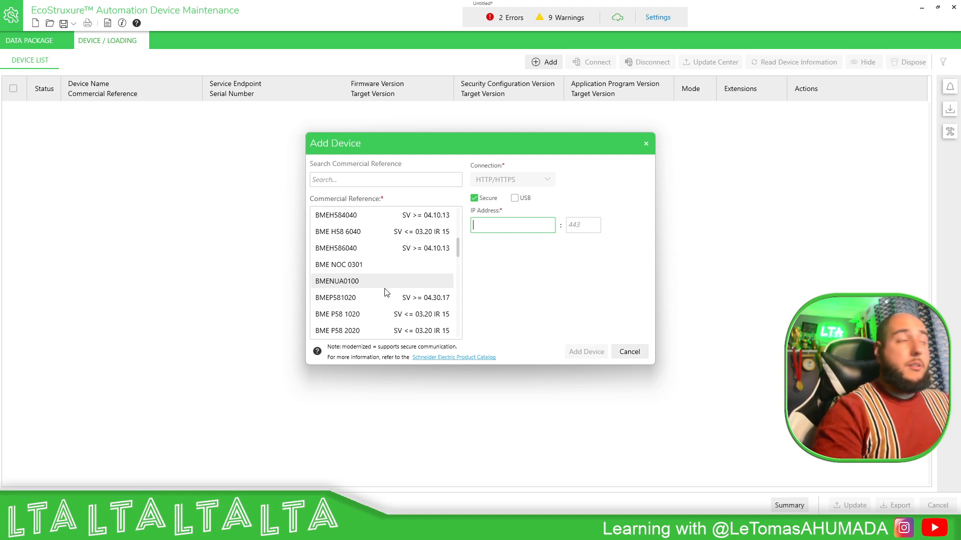
{"action": "type", "text": "192"}
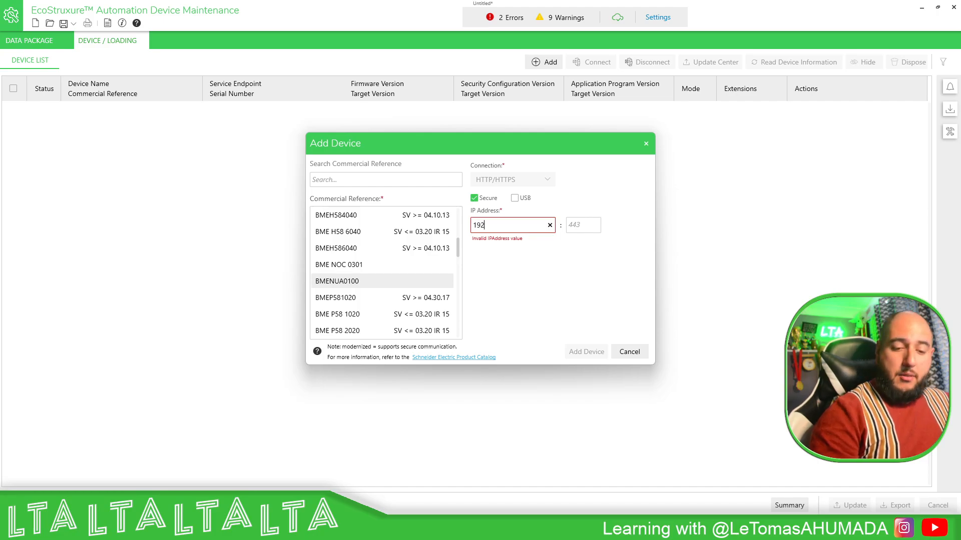
{"action": "type", "text": ".168.1.60"}
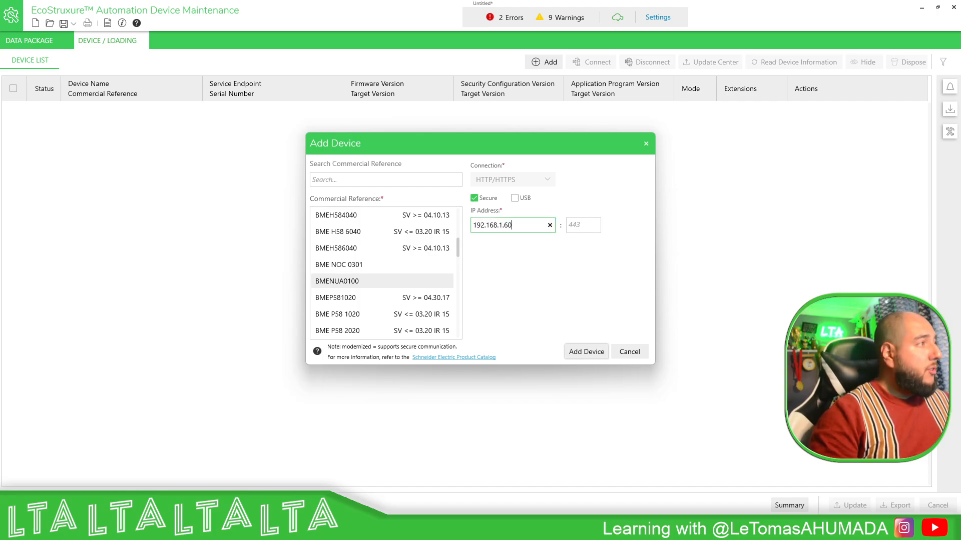
{"action": "left_click", "coordinate": [604, 353]}
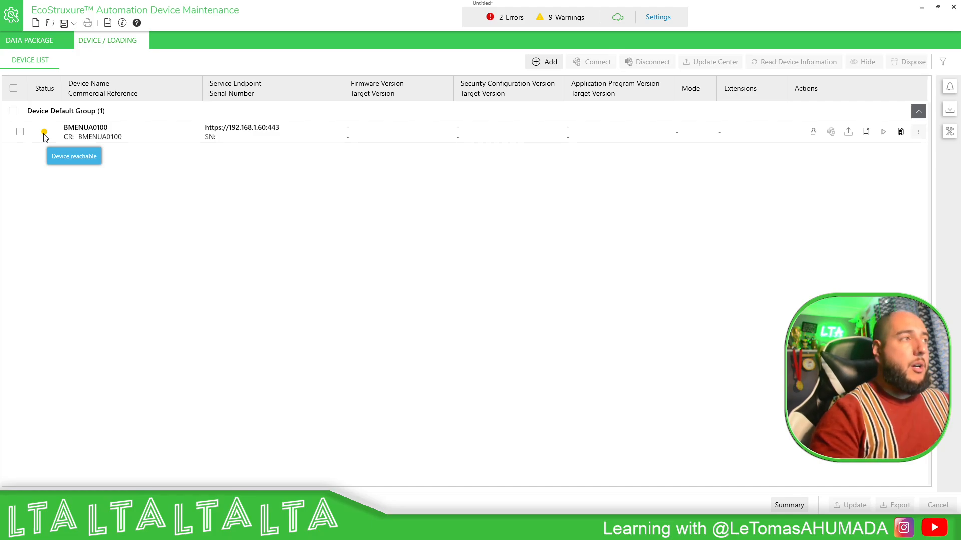
Check the BMENUA0100's certificate information and set its credentials to Username authentication with the device user name installer.
{"action": "left_click", "coordinate": [900, 132]}
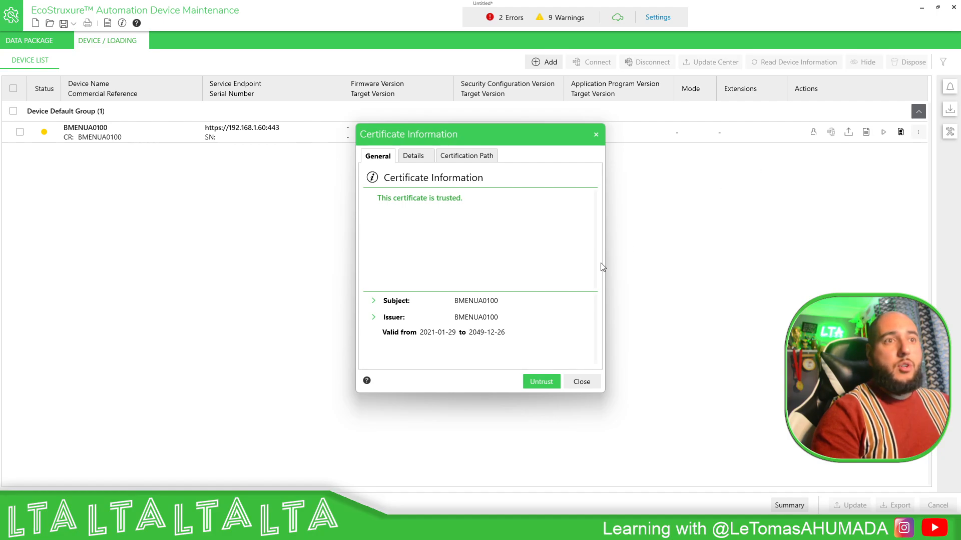
{"action": "left_click", "coordinate": [581, 382]}
{"action": "left_click", "coordinate": [813, 133]}
{"action": "left_click", "coordinate": [566, 229]}
{"action": "left_click", "coordinate": [575, 230]}
{"action": "left_click", "coordinate": [491, 252]}
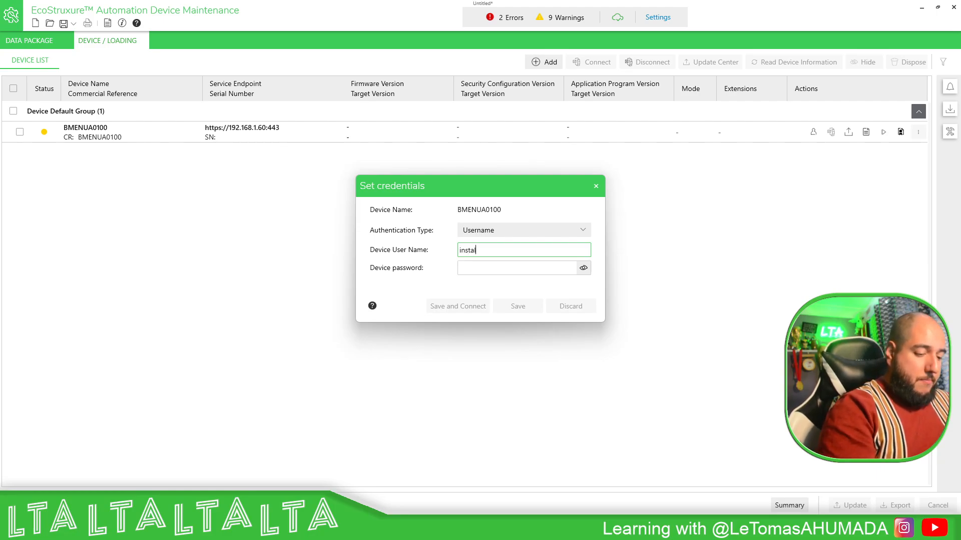
Enter the device password for the BMENUA0100, check its spelling, save the credentials and connect to the device.
{"action": "key", "text": "Tab"}
{"action": "type", "text": "••"}
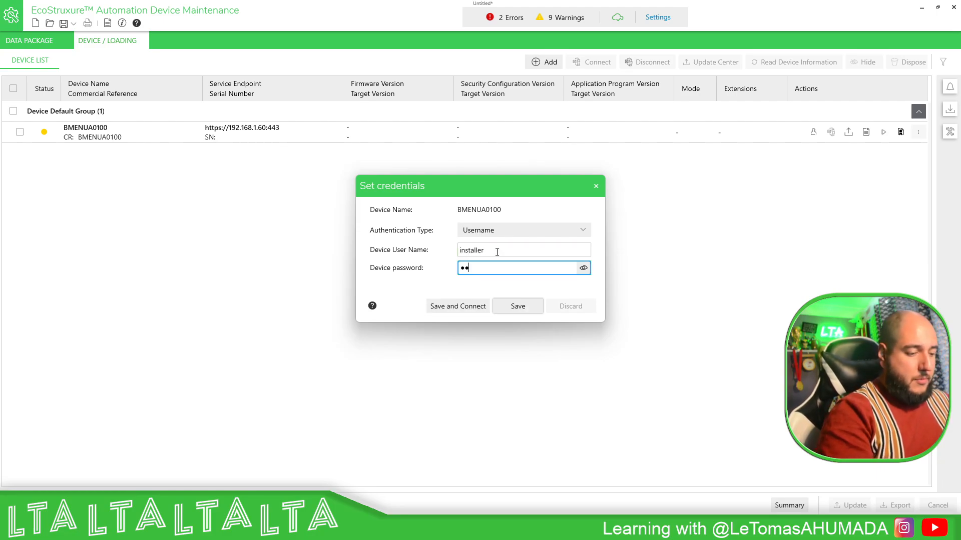
{"action": "type", "text": "•••••"}
{"action": "key", "text": "BackSpace"}
{"action": "key", "text": "BackSpace"}
{"action": "key", "text": "BackSpace"}
{"action": "key", "text": "BackSpace"}
{"action": "key", "text": "BackSpace"}
{"action": "key", "text": "BackSpace"}
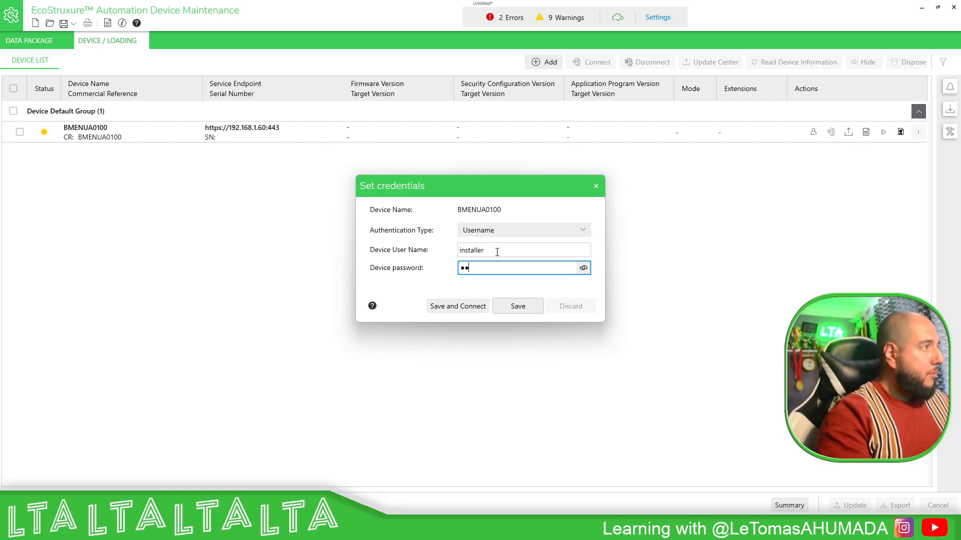
{"action": "type", "text": "••••••••••"}
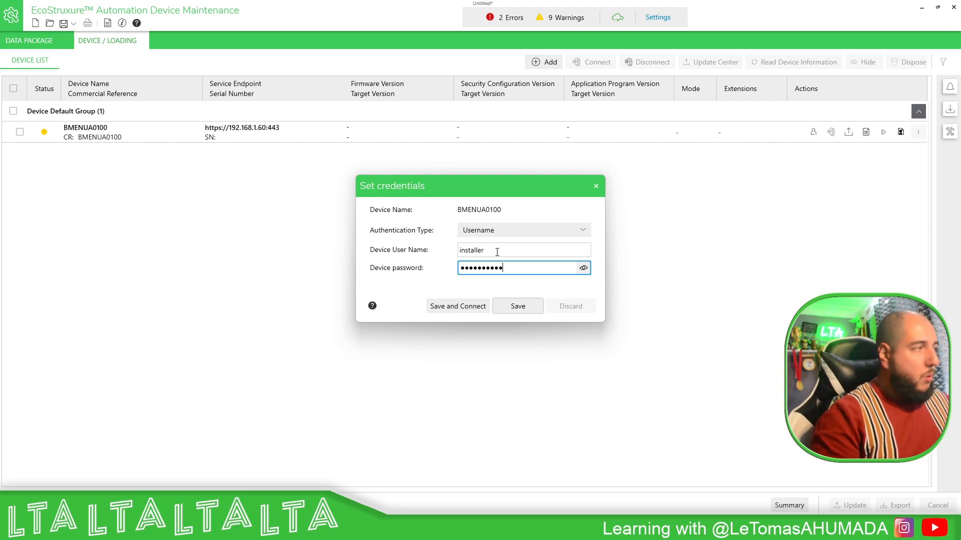
{"action": "left_click", "coordinate": [582, 269]}
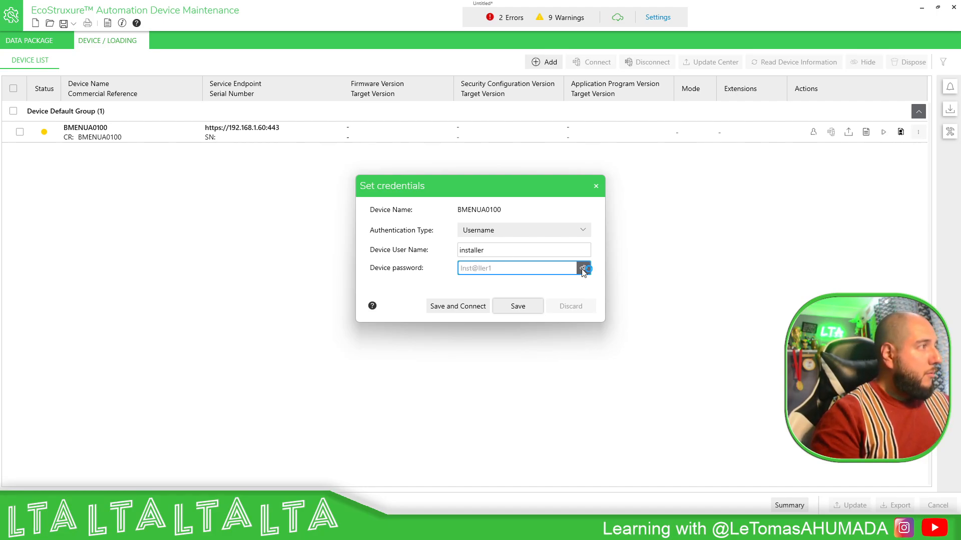
{"action": "left_click", "coordinate": [456, 307]}
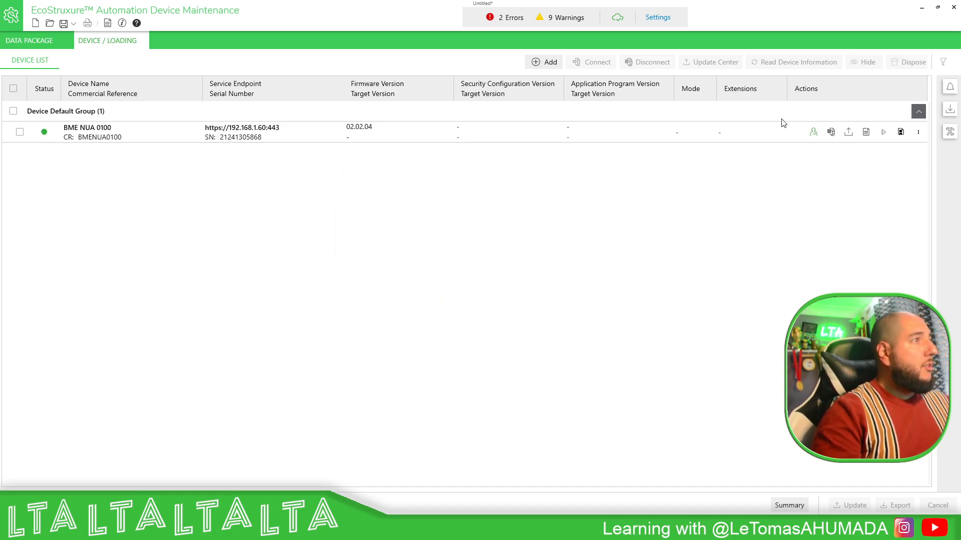
Select firmware version 02.03.04 as the update target for the BME NUA 0100 and save the selection.
{"action": "left_click", "coordinate": [849, 135]}
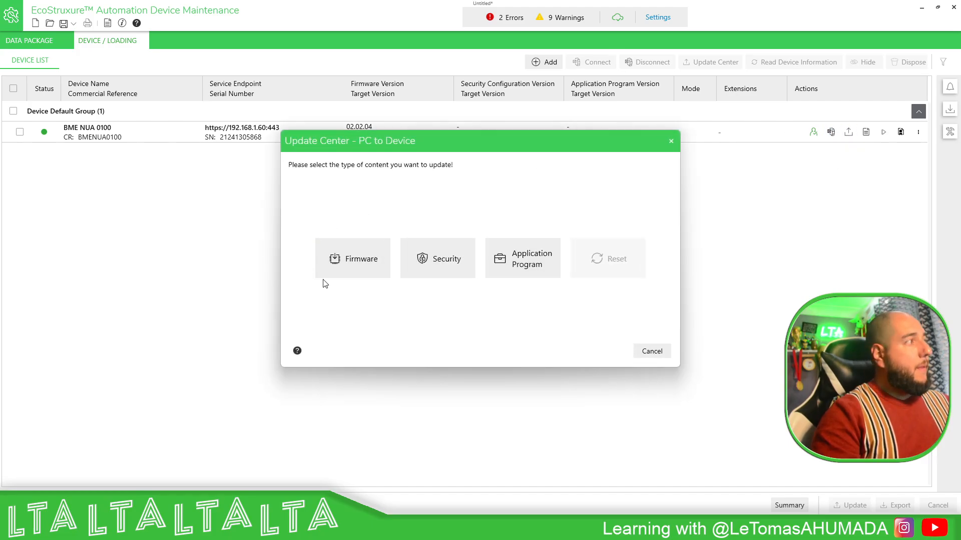
{"action": "left_click", "coordinate": [351, 266]}
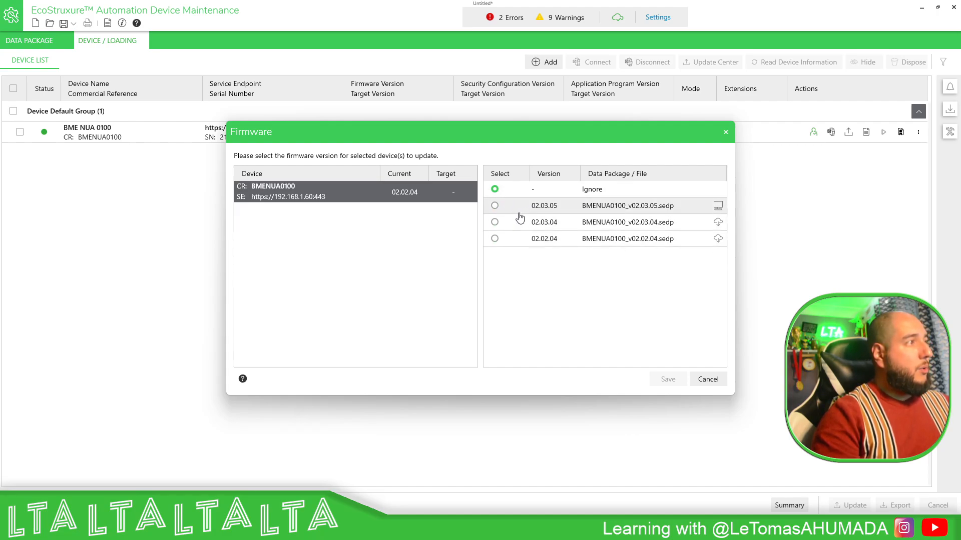
{"action": "left_click", "coordinate": [495, 207]}
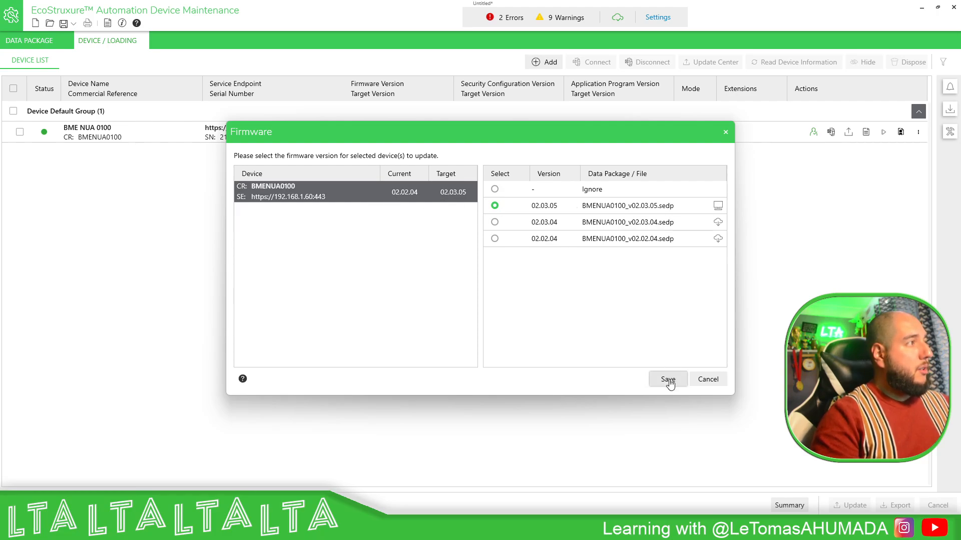
{"action": "left_click", "coordinate": [496, 224]}
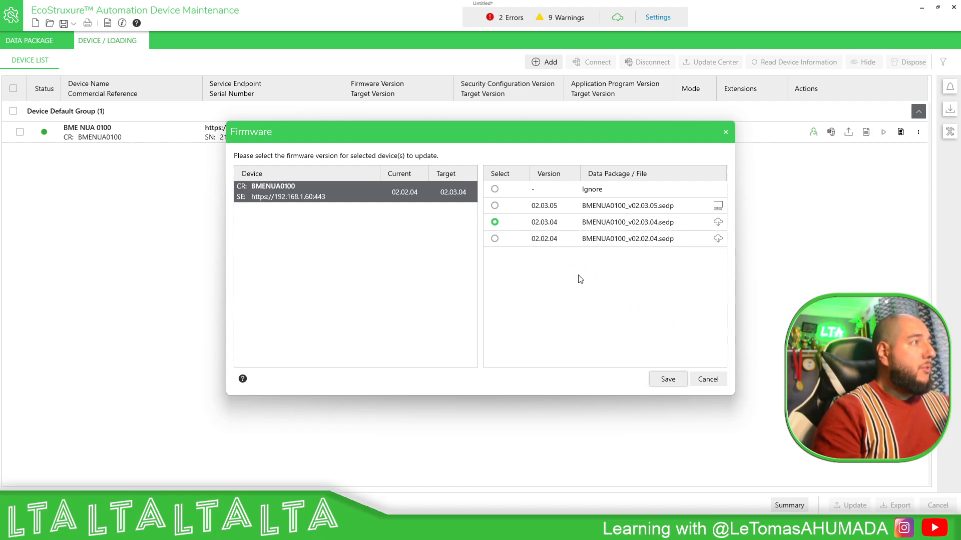
{"action": "left_click", "coordinate": [670, 381]}
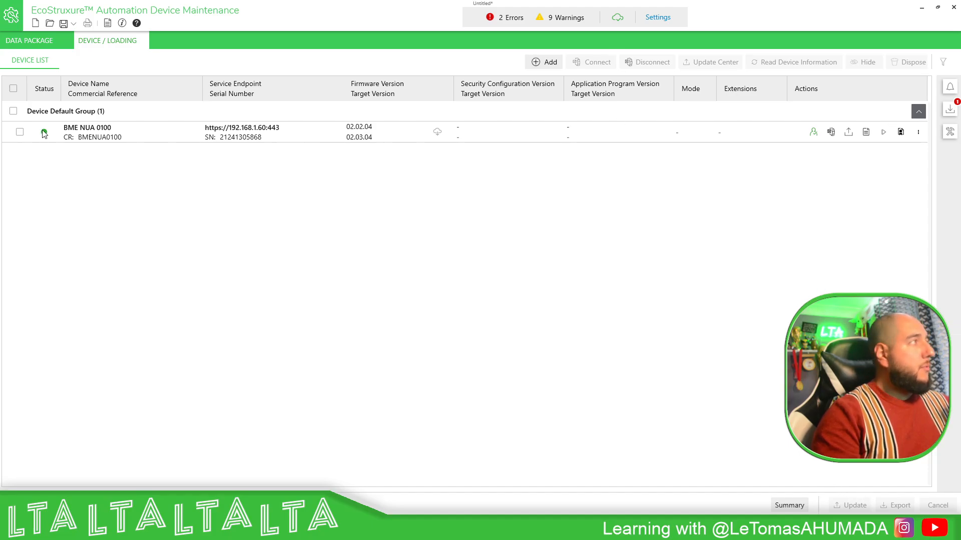
Start a firmware update for the BME NUA 0100 and download the required package BMENUA0100_v02.03.04.sedp.
{"action": "left_click", "coordinate": [19, 132]}
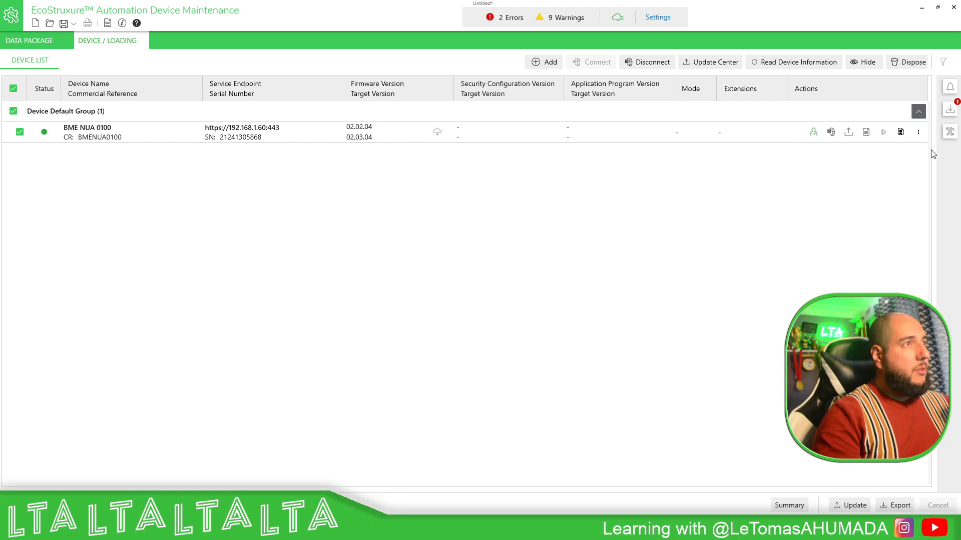
{"action": "left_click", "coordinate": [855, 506]}
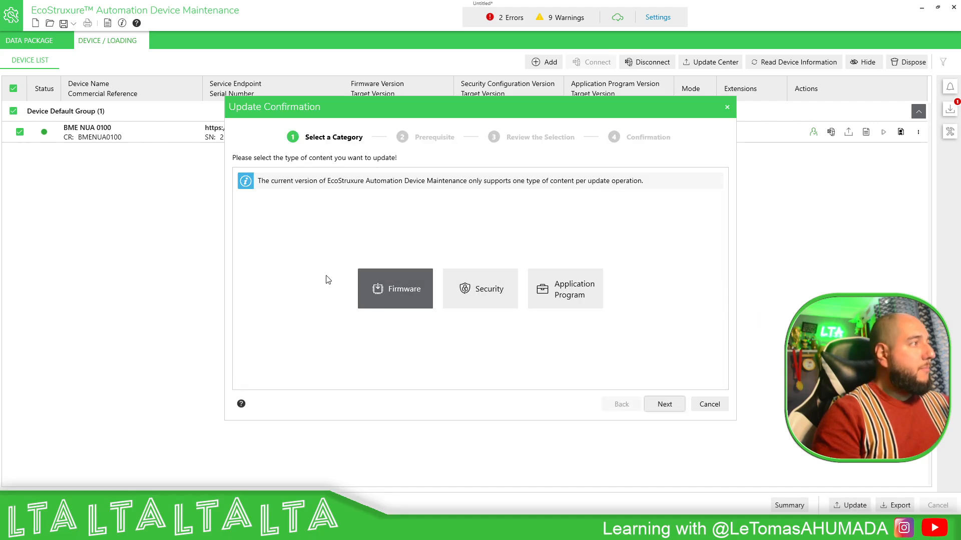
{"action": "left_click", "coordinate": [393, 288]}
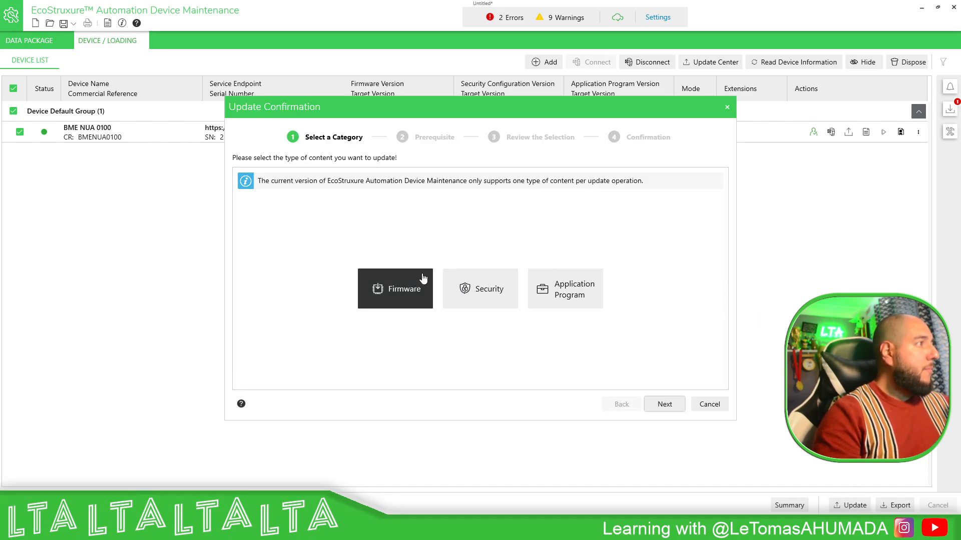
{"action": "left_click", "coordinate": [675, 405]}
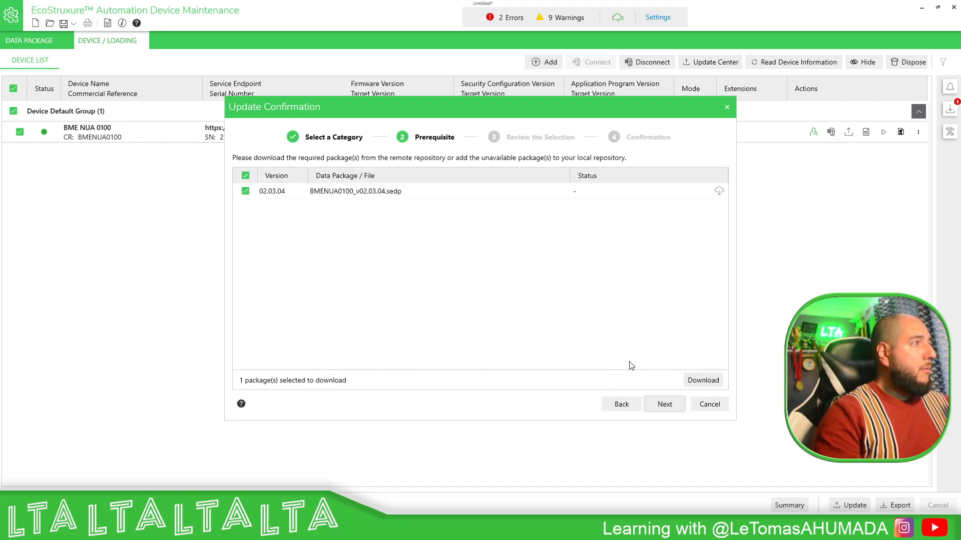
{"action": "left_click", "coordinate": [701, 382]}
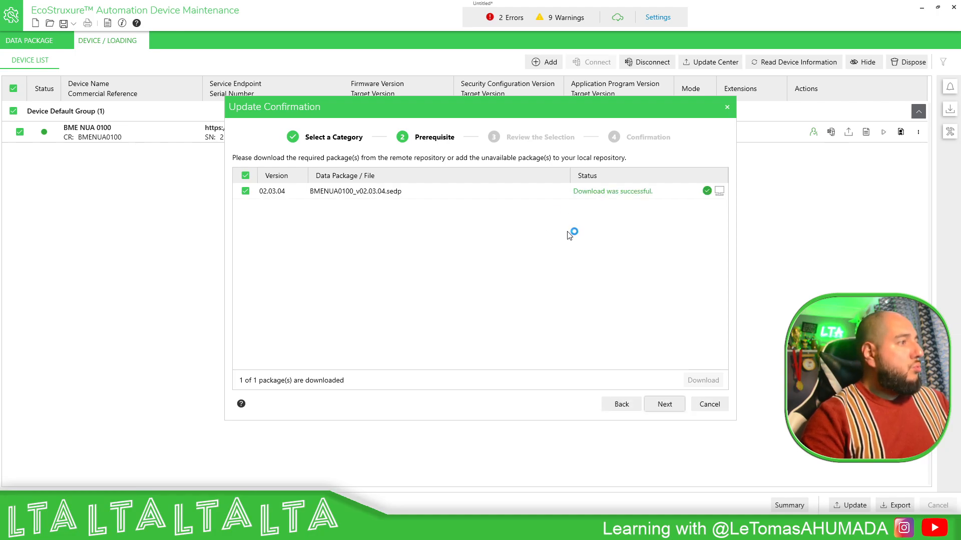
Review the update selection, read through the safety instructions and confirm the firmware update to start loading it.
{"action": "left_click", "coordinate": [661, 403]}
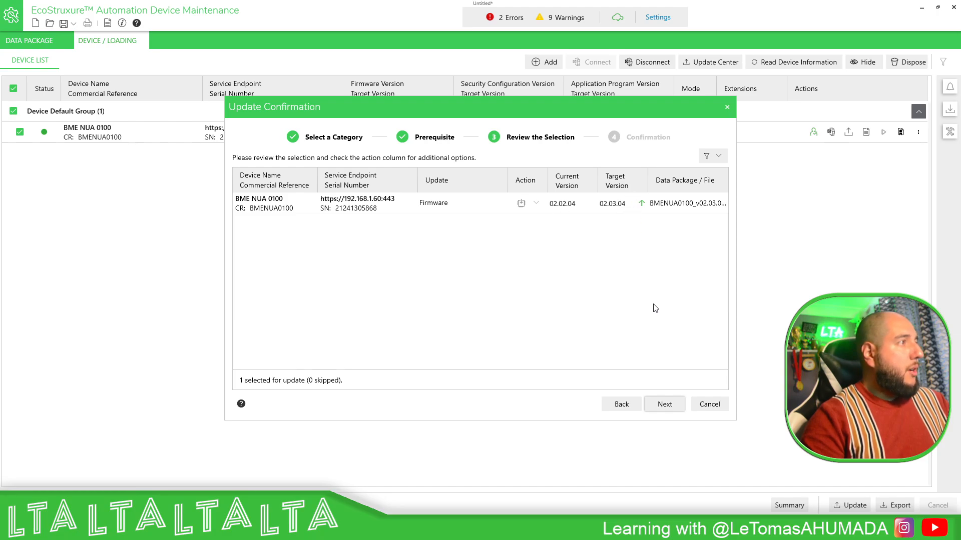
{"action": "left_click", "coordinate": [667, 406]}
{"action": "scroll", "coordinate": [436, 321], "scroll_direction": "down", "scroll_amount": 10}
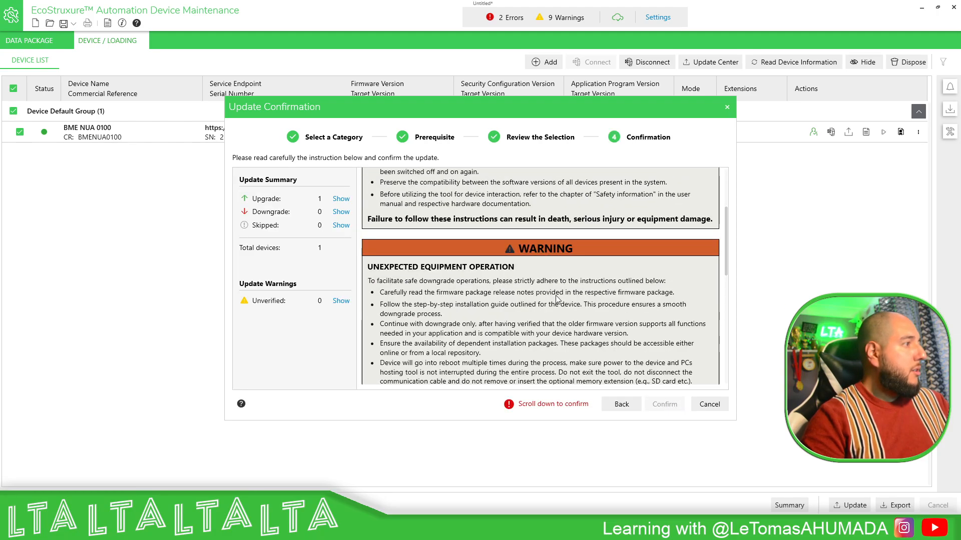
{"action": "left_click", "coordinate": [665, 404]}
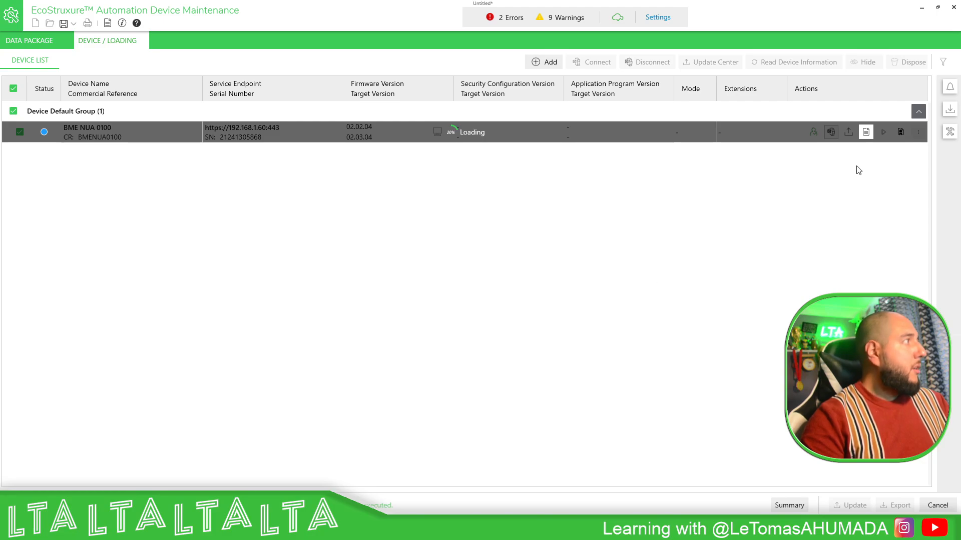
Show the BME NUA 0100's update log and monitor its restart alongside the continuous ping to 192.168.1.60, then put the ping window away.
{"action": "left_click", "coordinate": [865, 132]}
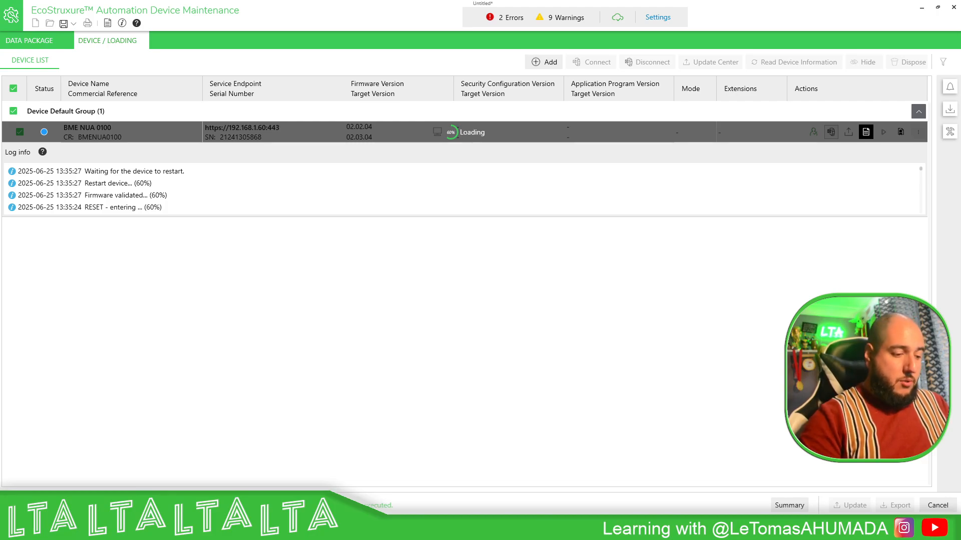
{"action": "left_click_drag", "start_coordinate": [960, 225], "coordinate": [577, 190]}
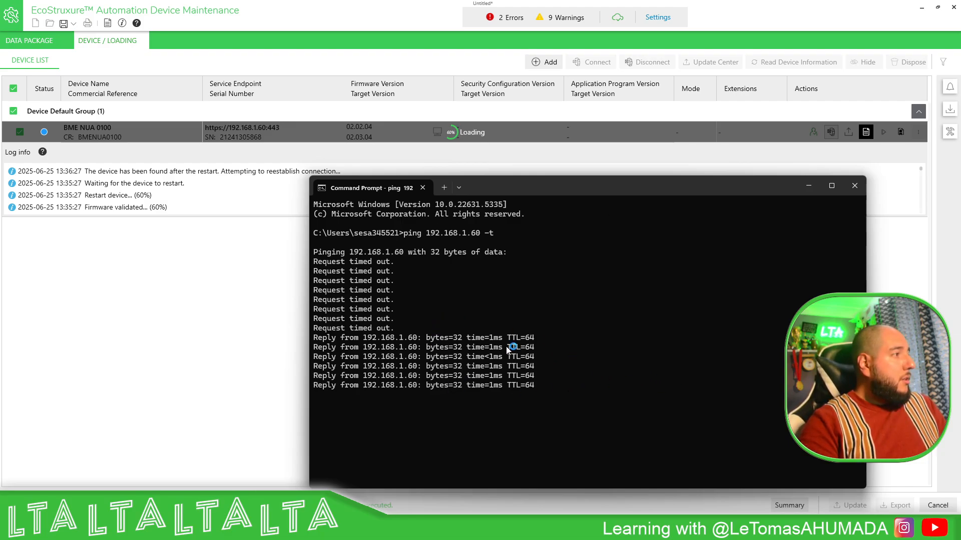
{"action": "left_click", "coordinate": [812, 184]}
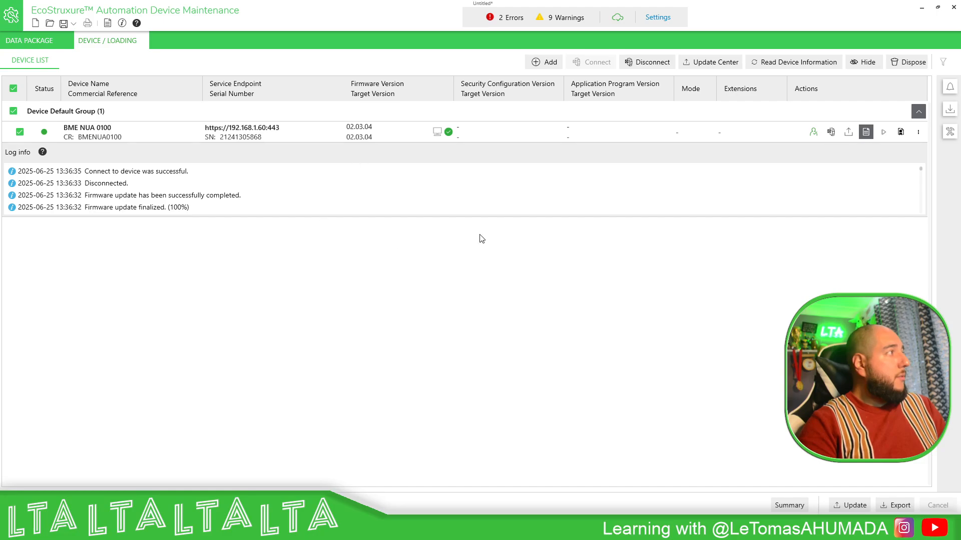
{"action": "left_click", "coordinate": [19, 131]}
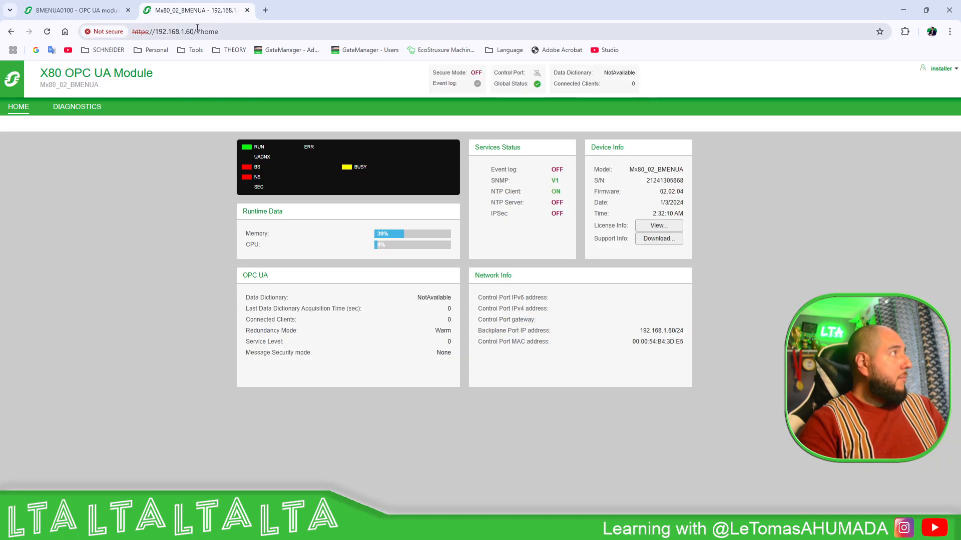
Switch to the browser and reload the module's web page from the base address 192.168.1.60, without the #home suffix.
{"action": "left_click", "coordinate": [198, 31]}
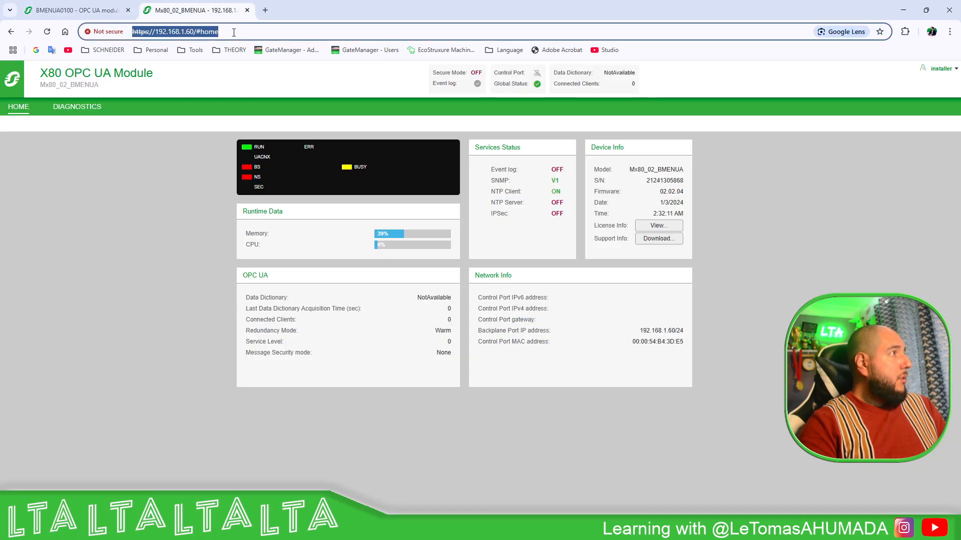
{"action": "left_click_drag", "start_coordinate": [218, 32], "coordinate": [195, 34]}
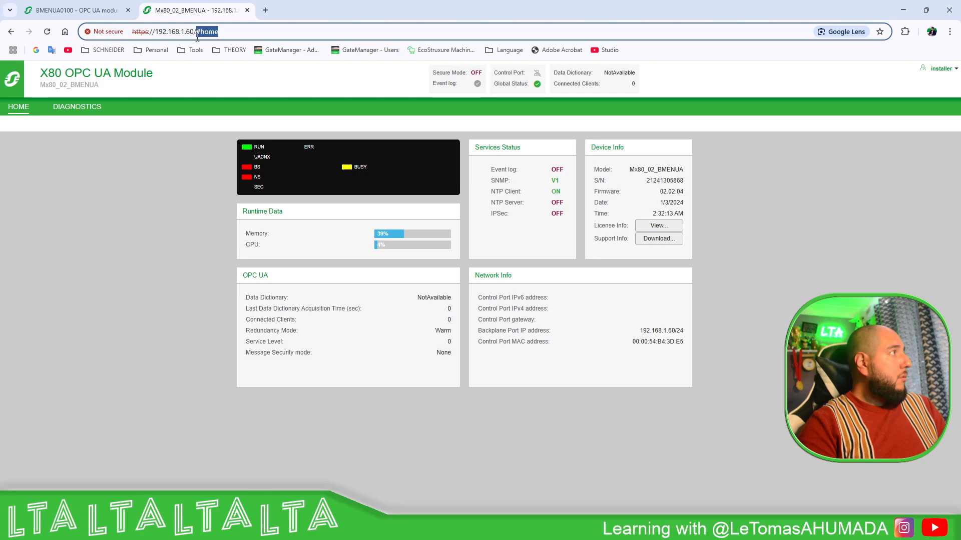
{"action": "key", "text": "BackSpace"}
{"action": "key", "text": "Return"}
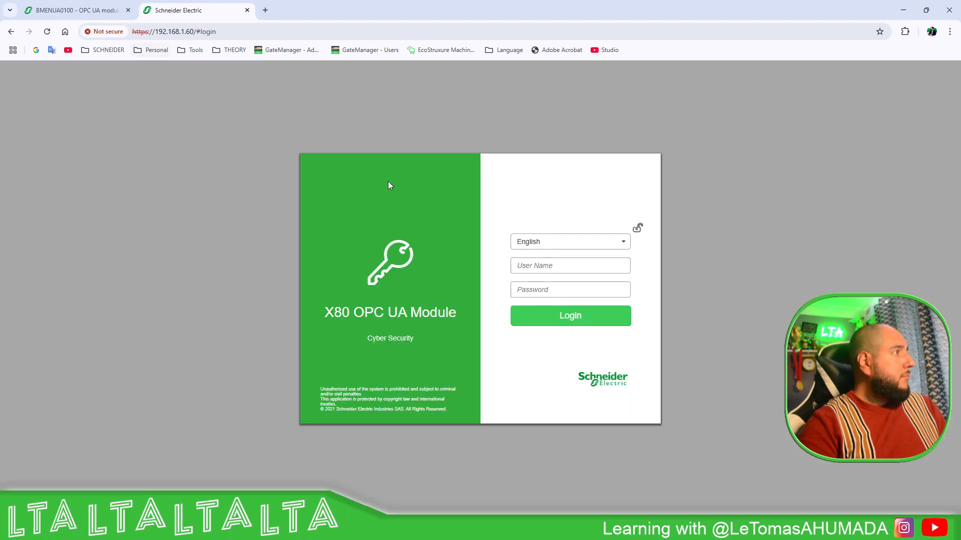
Log in to the X80 OPC UA Module web page as installer with the account password.
{"action": "left_click", "coordinate": [543, 263]}
{"action": "type", "text": "installer"}
{"action": "key", "text": "Tab"}
{"action": "type", "text": "•••"}
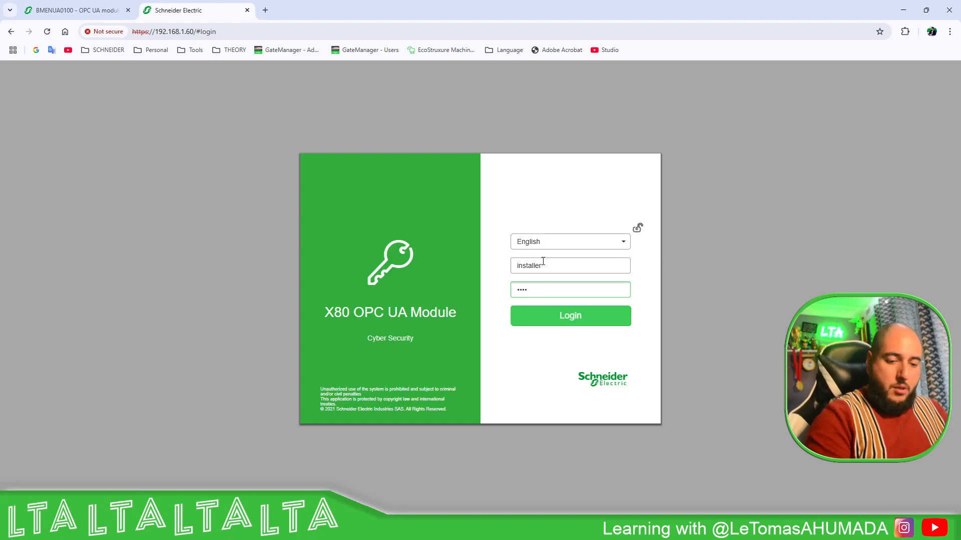
{"action": "type", "text": "••••••"}
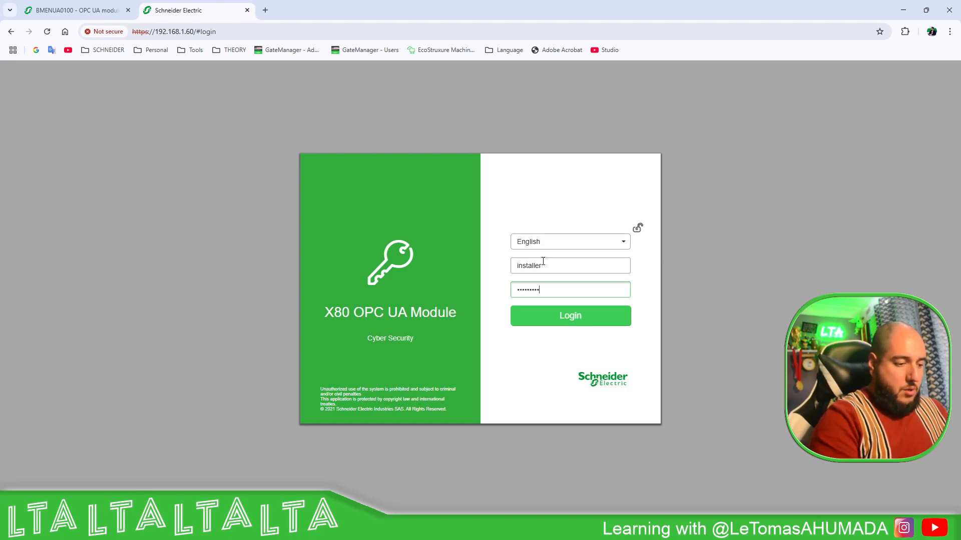
{"action": "left_click", "coordinate": [566, 315]}
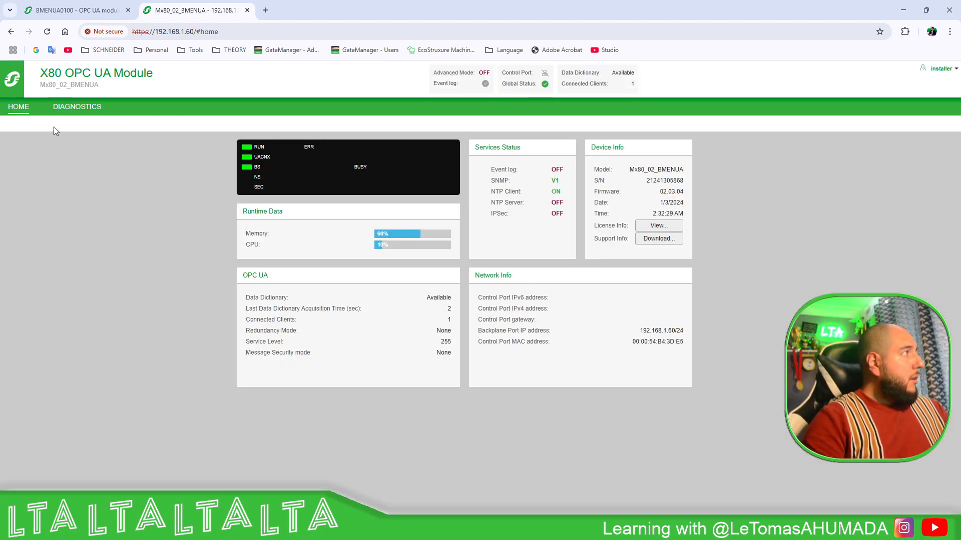
Examine the module's OPC UA & PLC diagnostics and home page device information, and switch to the cybersecurity operating mode slide.
{"action": "left_click", "coordinate": [75, 106]}
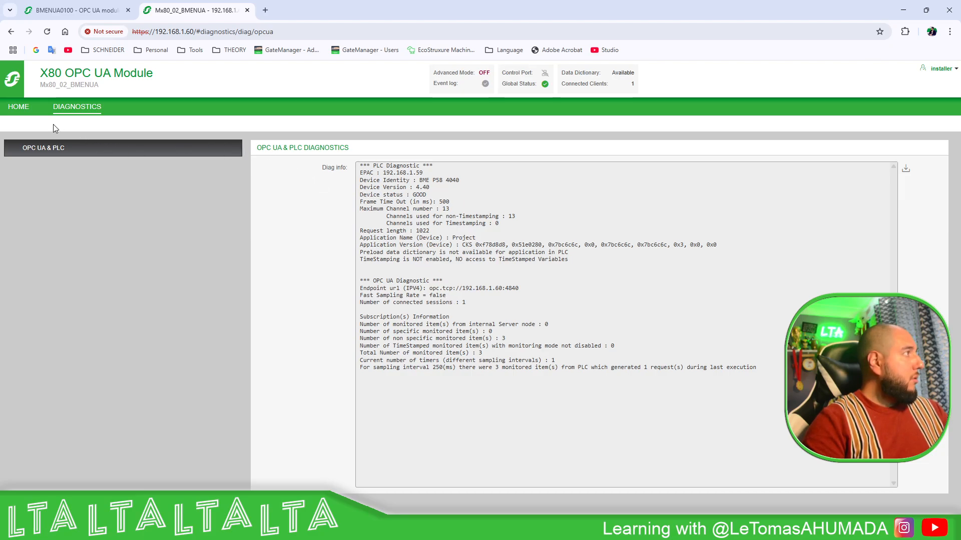
{"action": "left_click", "coordinate": [23, 107]}
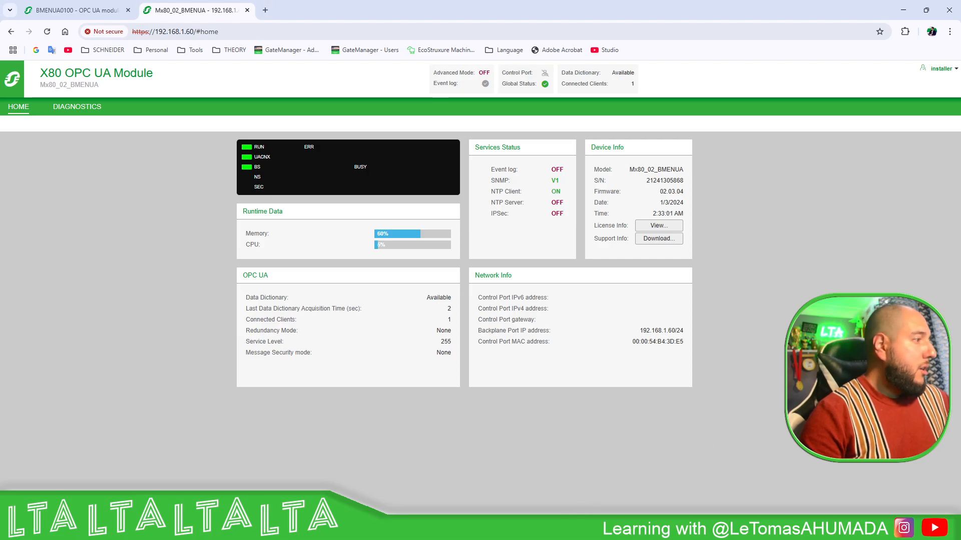
{"action": "mouse_move", "coordinate": [460, 530]}
{"action": "left_click", "coordinate": [583, 471]}
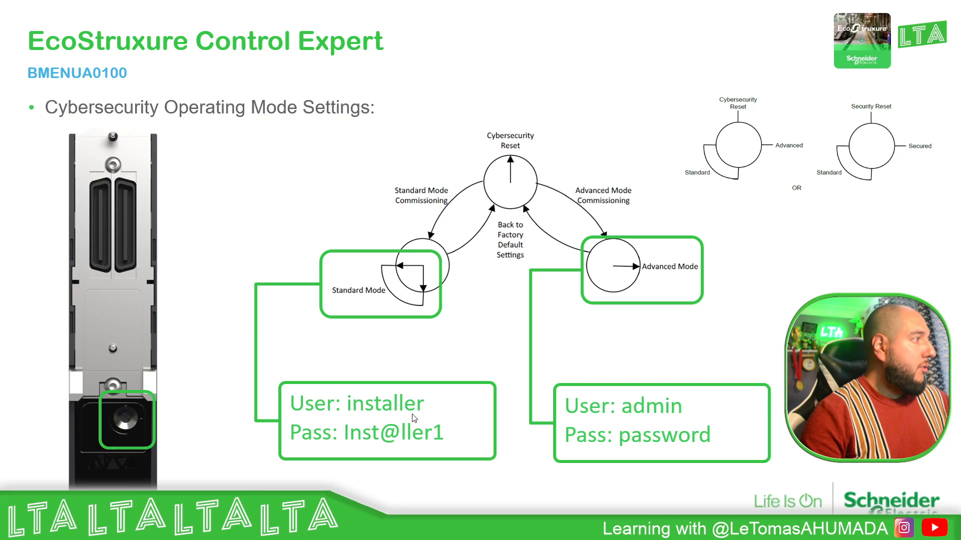